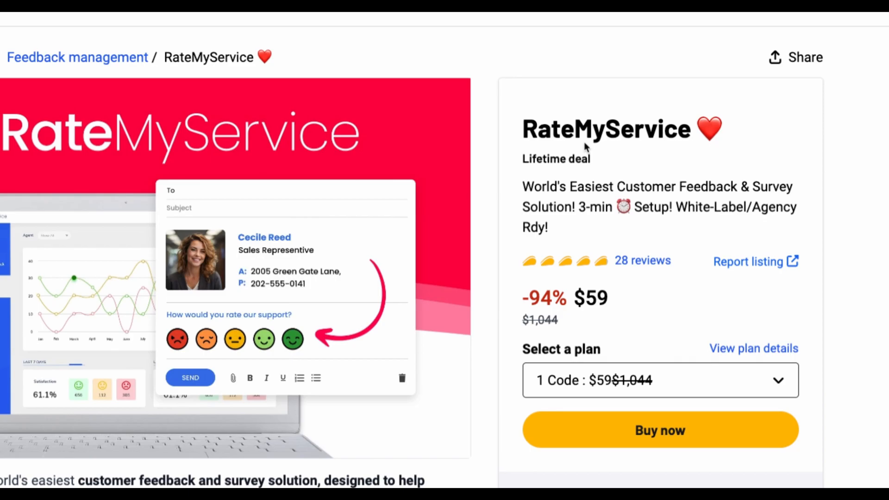
# - Read the RateMyService deal overview, covering feedback redirection to review sites, email signature surveys, integrations and supported languages
pyautogui.scroll(-4, 586, 147)
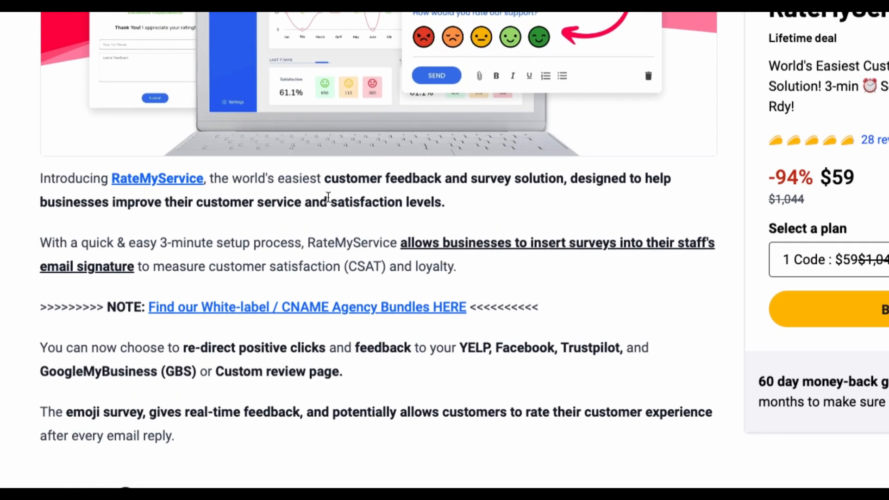
pyautogui.moveTo(326, 180); pyautogui.dragTo(555, 181)
pyautogui.click(348, 215)
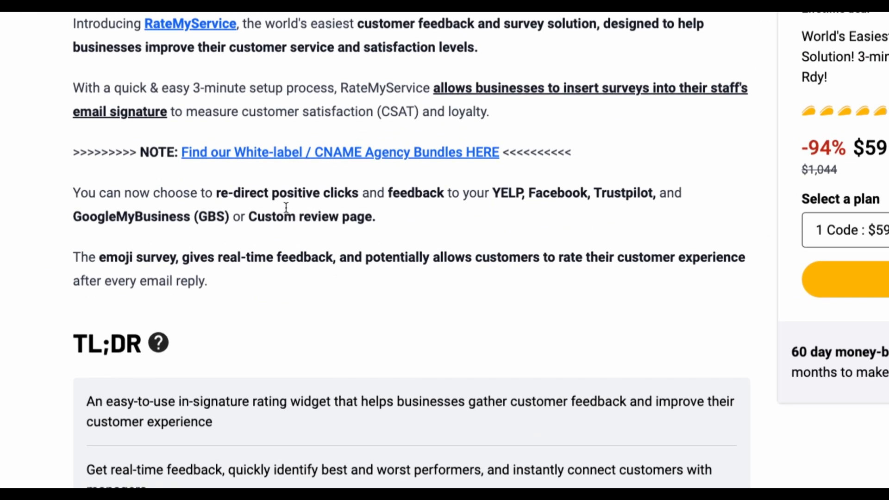
pyautogui.moveTo(266, 196); pyautogui.dragTo(381, 197)
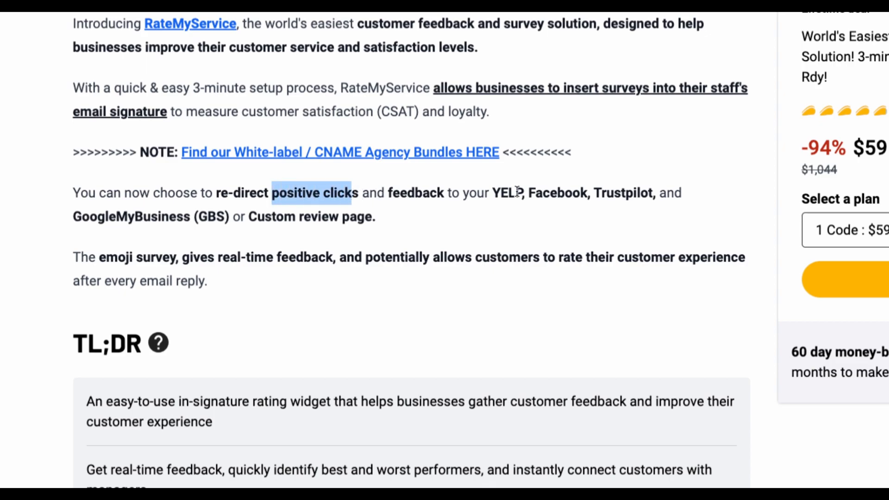
pyautogui.moveTo(492, 194); pyautogui.dragTo(648, 192)
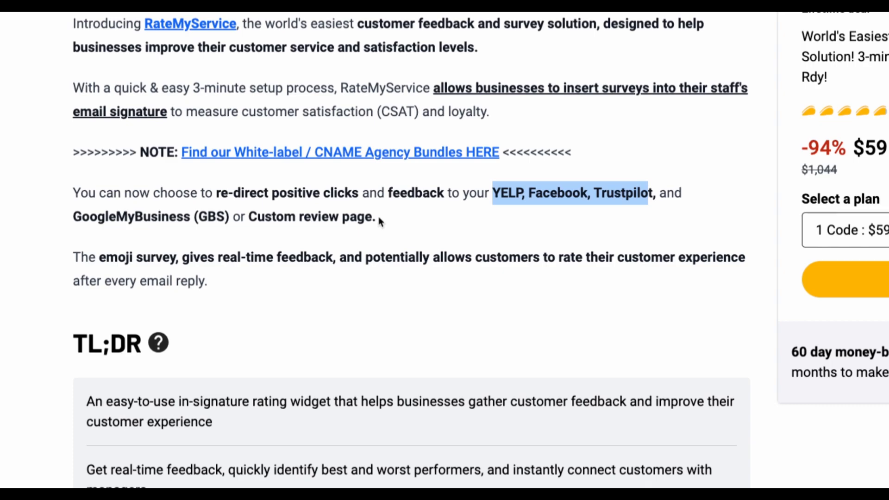
pyautogui.moveTo(248, 217); pyautogui.dragTo(375, 217)
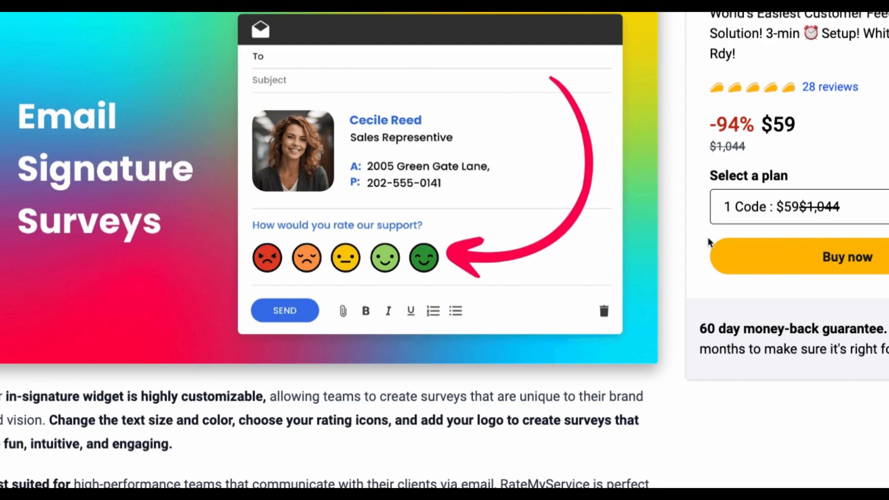
pyautogui.scroll(-10, 708, 242)
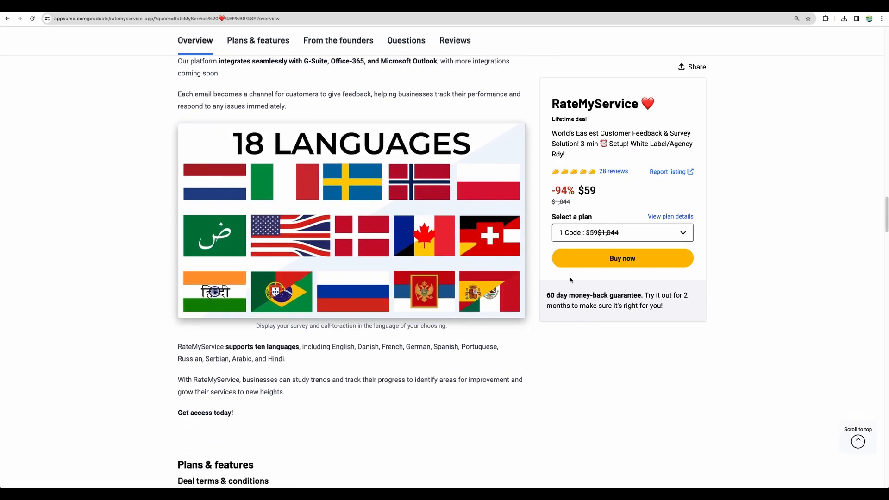
pyautogui.scroll(-3, 571, 279)
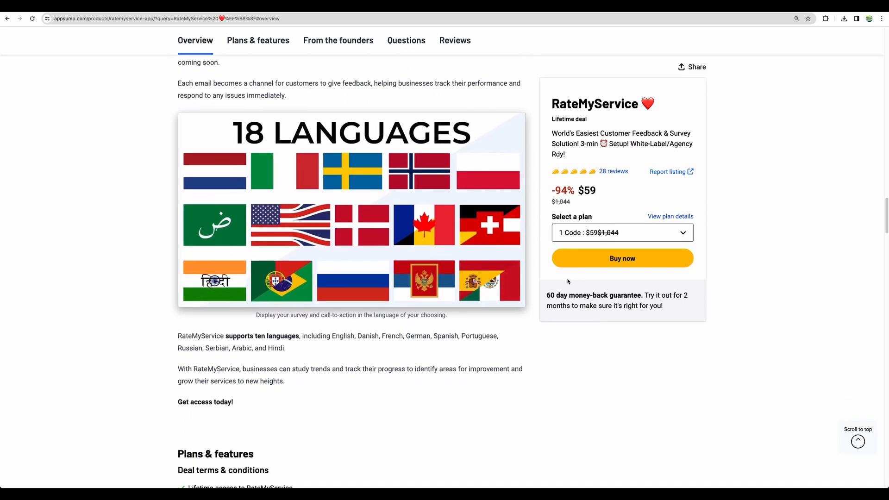
pyautogui.scroll(5, 569, 280)
pyautogui.scroll(-2, 568, 277)
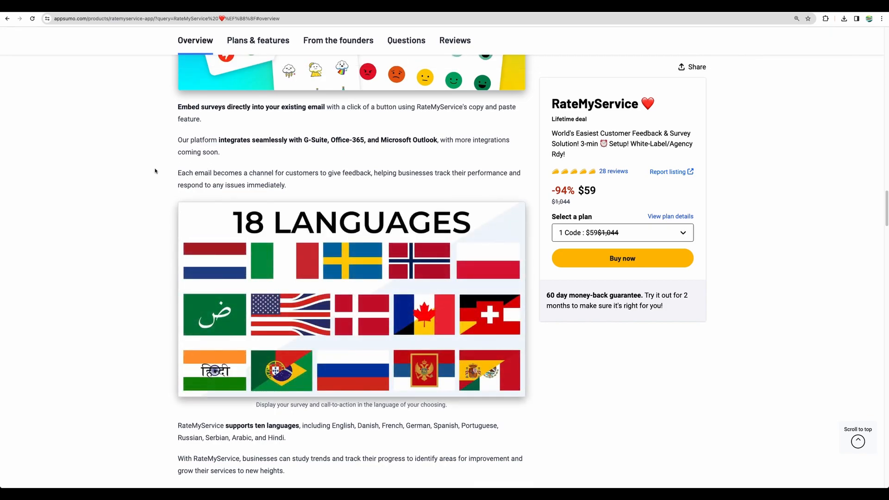
# - Compare the Start-Up, Professional and Enterprise plans, including staff member limits, white-label support and the Enterprise code options
pyautogui.scroll(-10, 129, 200)
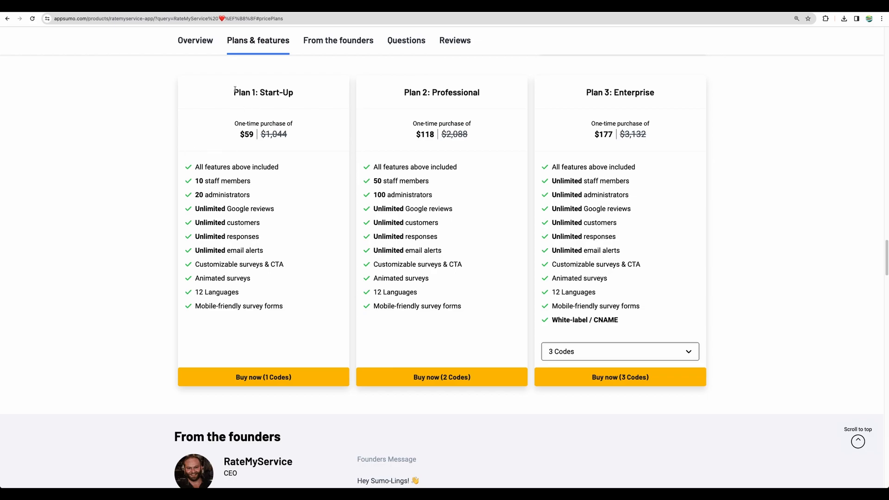
pyautogui.moveTo(234, 90); pyautogui.dragTo(212, 211)
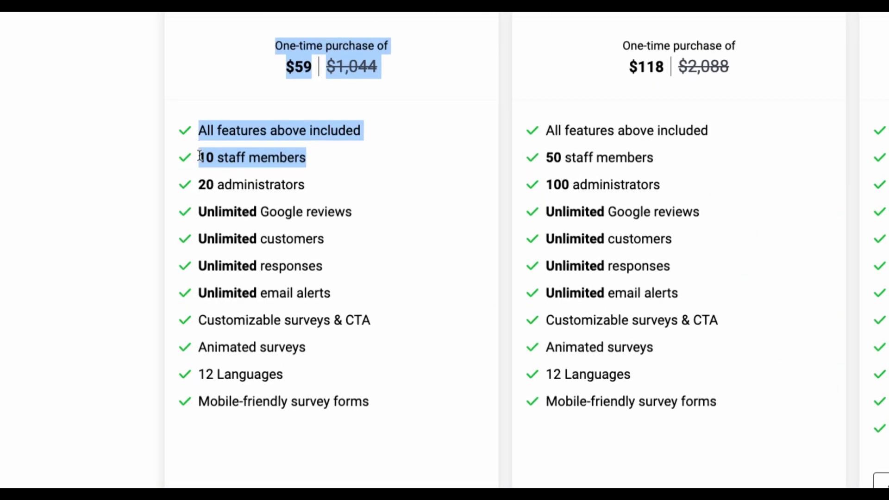
pyautogui.click(201, 158)
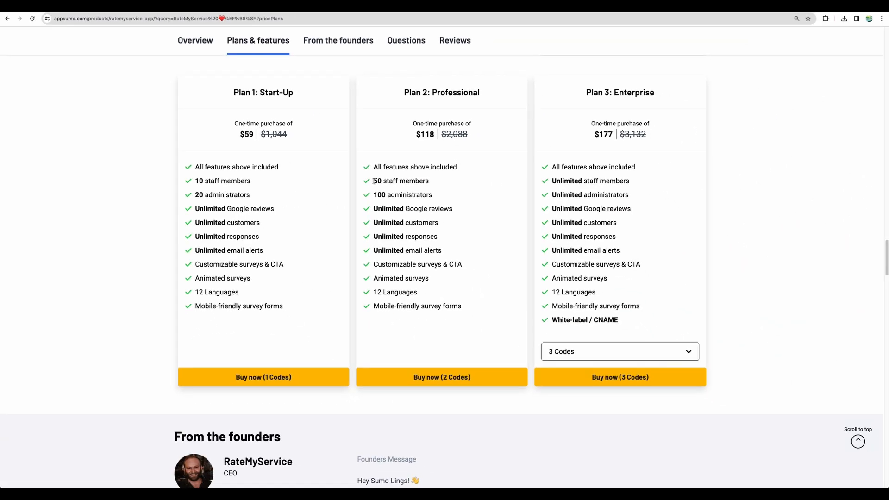
pyautogui.moveTo(546, 157); pyautogui.dragTo(676, 161)
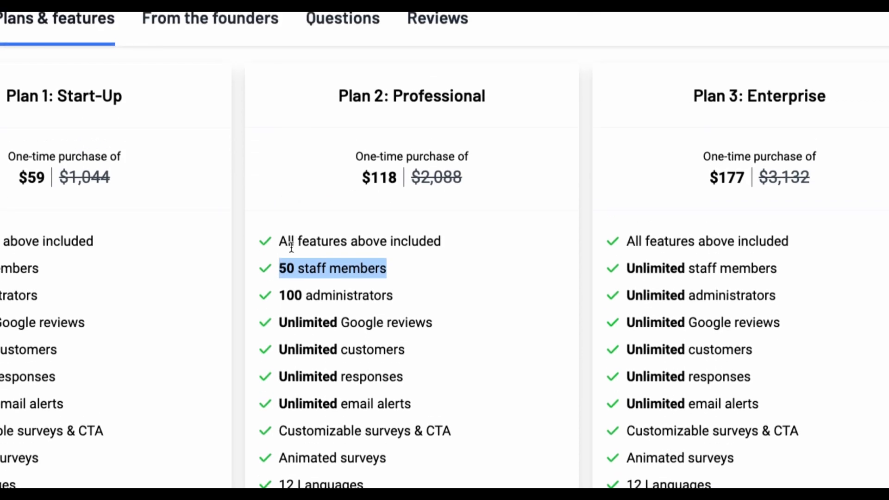
pyautogui.click(700, 239)
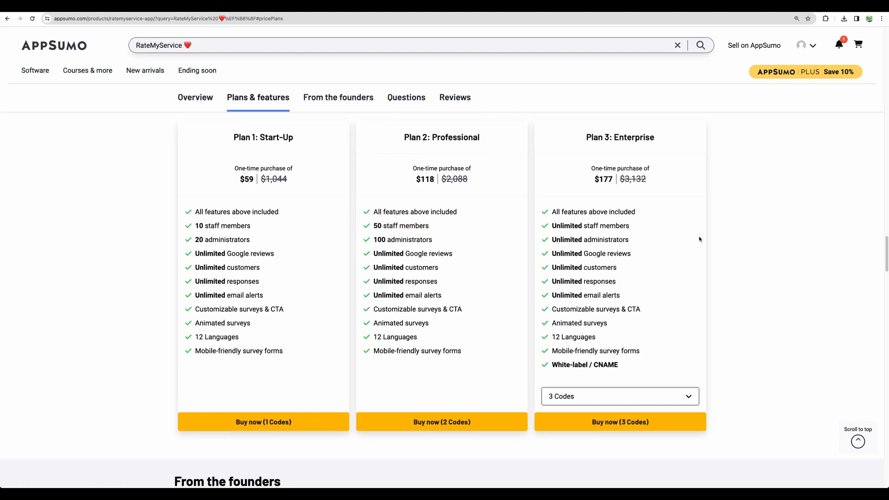
pyautogui.moveTo(594, 137); pyautogui.dragTo(655, 138)
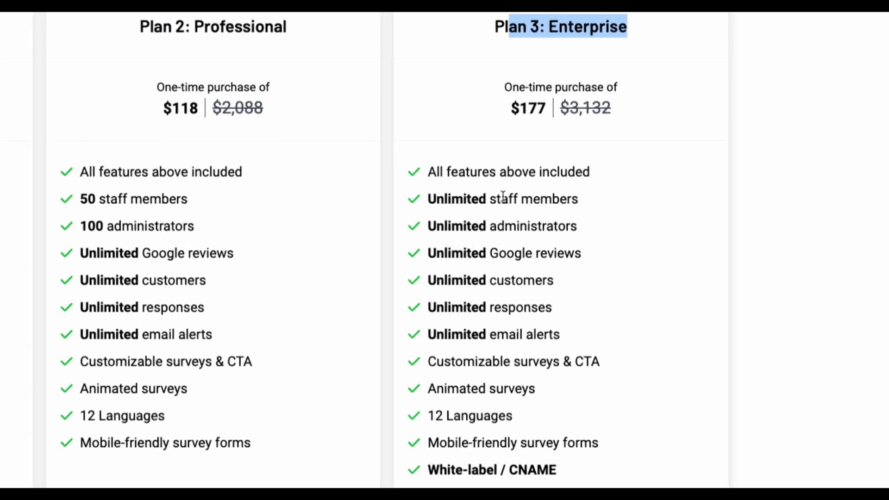
pyautogui.scroll(-3, 503, 196)
pyautogui.moveTo(427, 350); pyautogui.dragTo(559, 354)
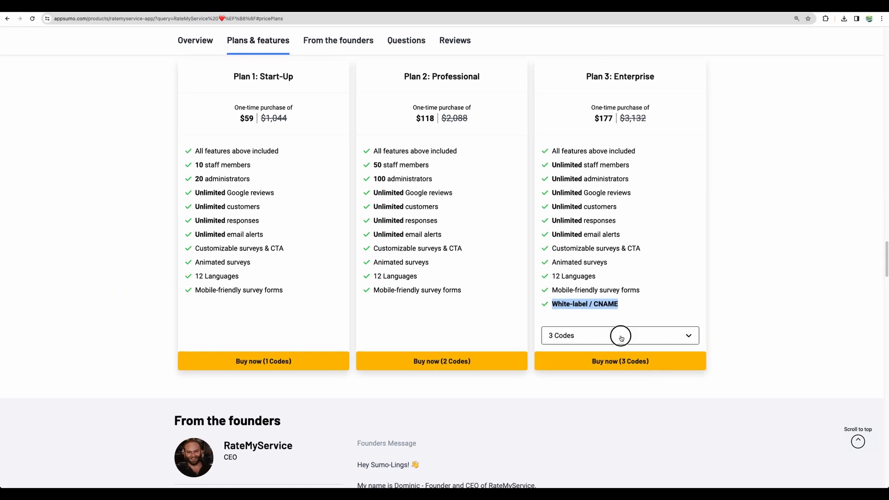
pyautogui.click(562, 417)
pyautogui.click(558, 486)
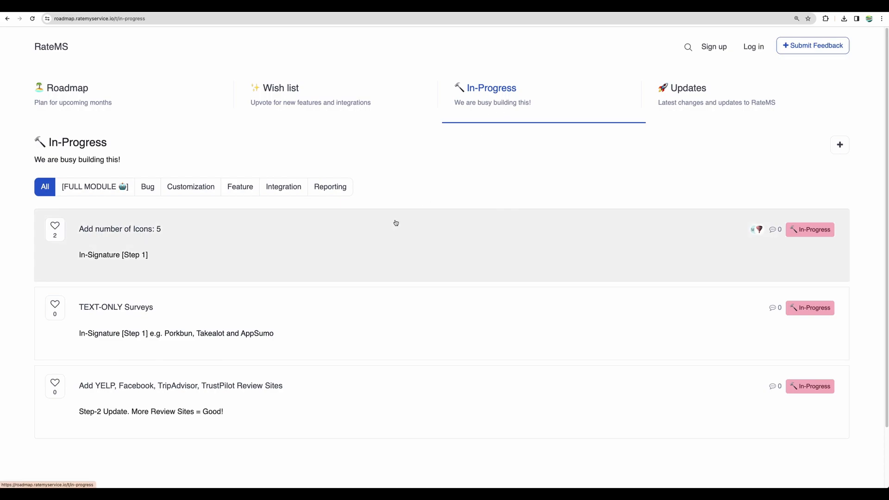
# - Review the In-Progress and Wish list items on the RateMyService roadmap site
pyautogui.scroll(-2, 394, 222)
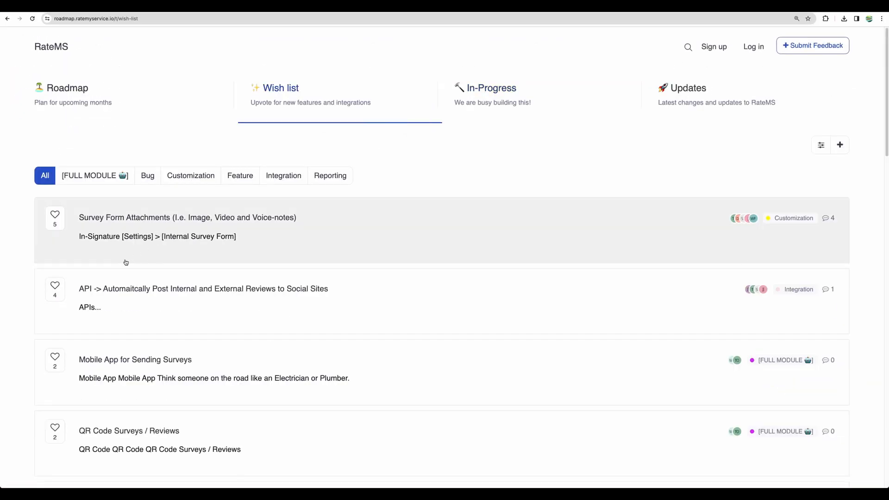
pyautogui.scroll(-3, 97, 278)
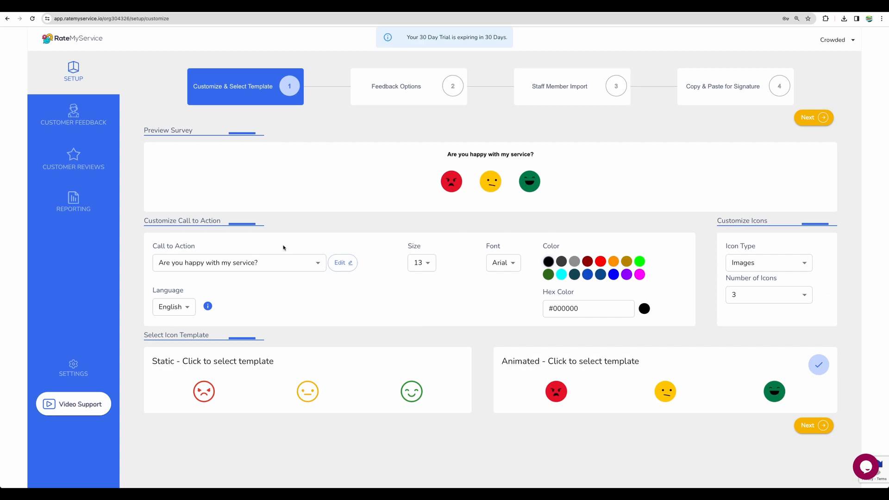
# - Try "How did we do for you?" as the survey's call to action and return to "Are you happy with my service?"
pyautogui.click(278, 262)
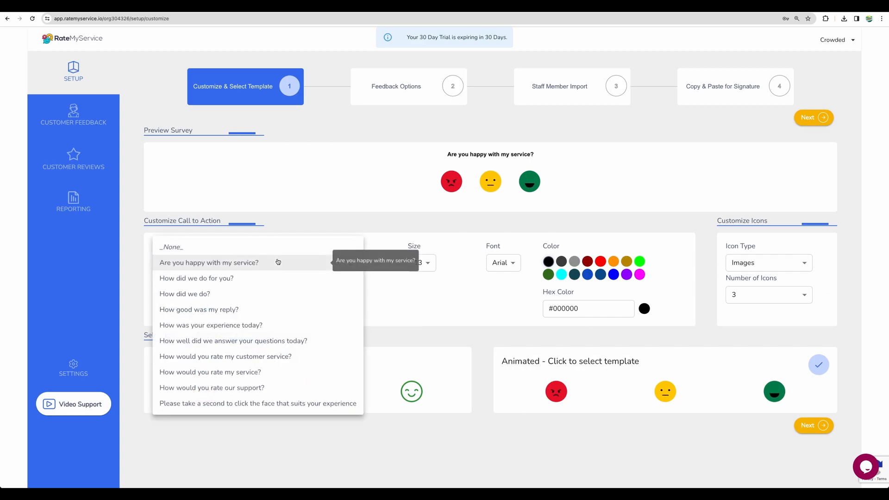
pyautogui.click(238, 278)
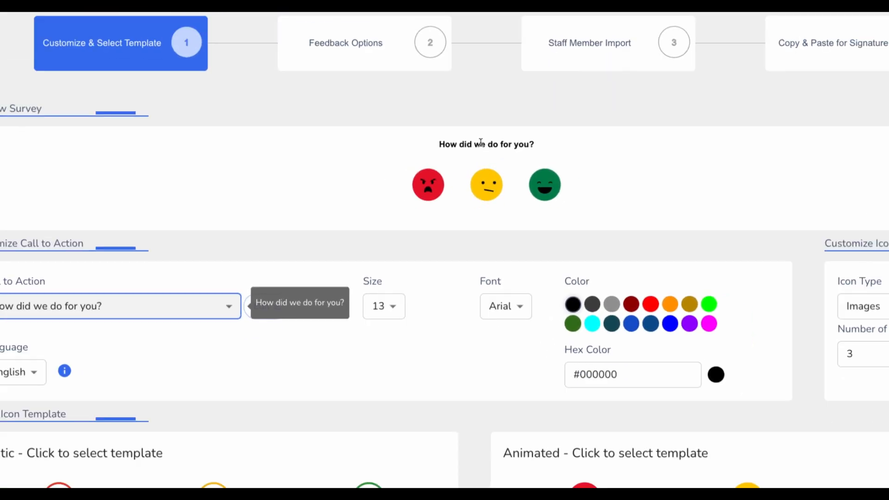
pyautogui.click(263, 265)
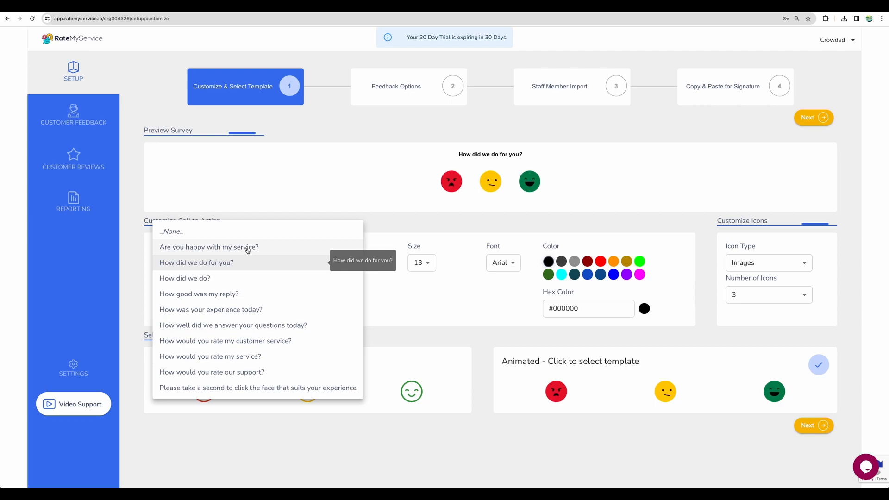
pyautogui.click(247, 247)
# - Set the call-to-action text to size 16 in Courier New, trying dark red and grey before choosing black
pyautogui.click(421, 263)
pyautogui.click(421, 309)
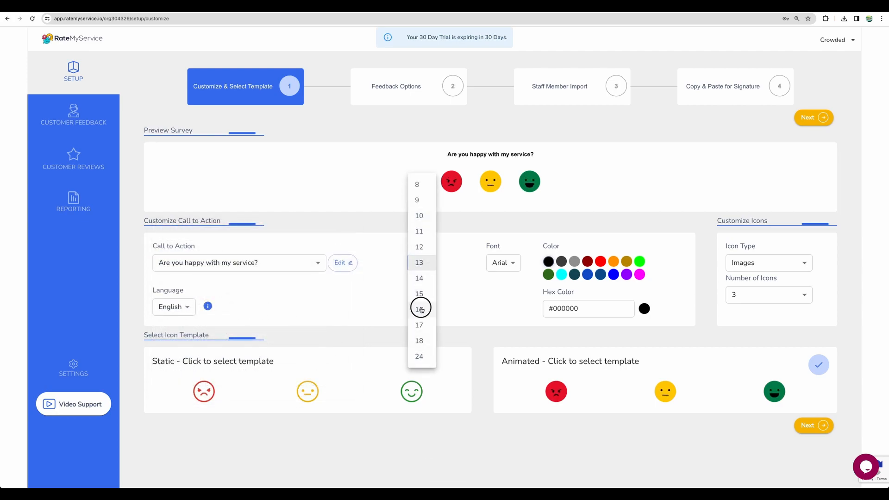
pyautogui.click(503, 262)
pyautogui.click(500, 293)
pyautogui.click(586, 262)
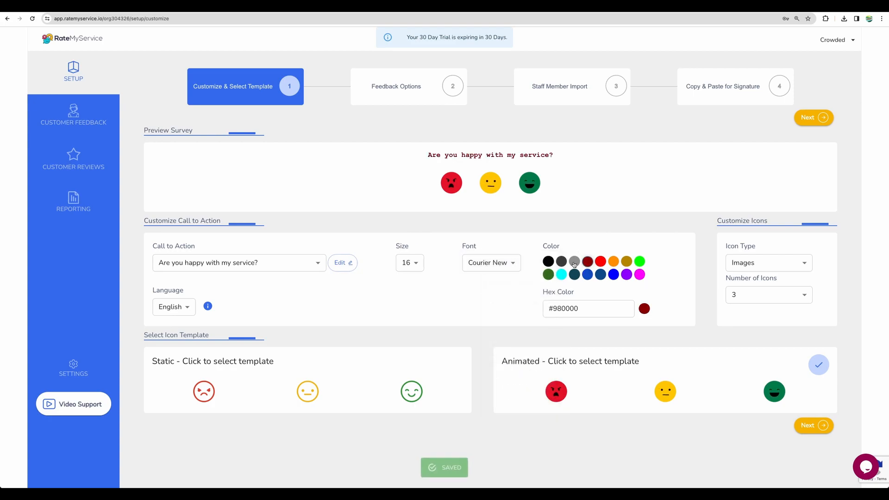
pyautogui.click(574, 261)
pyautogui.click(548, 262)
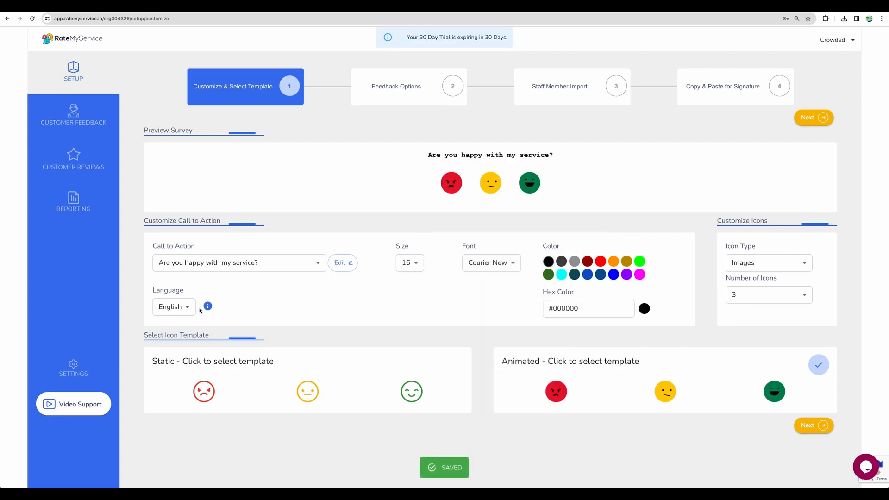
# - Try Spanish as the survey language and switch it back to English
pyautogui.click(183, 306)
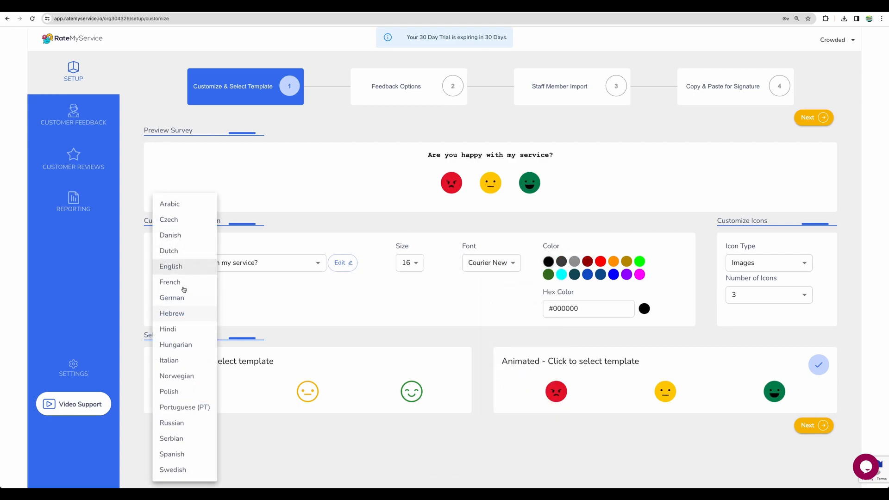
pyautogui.click(172, 454)
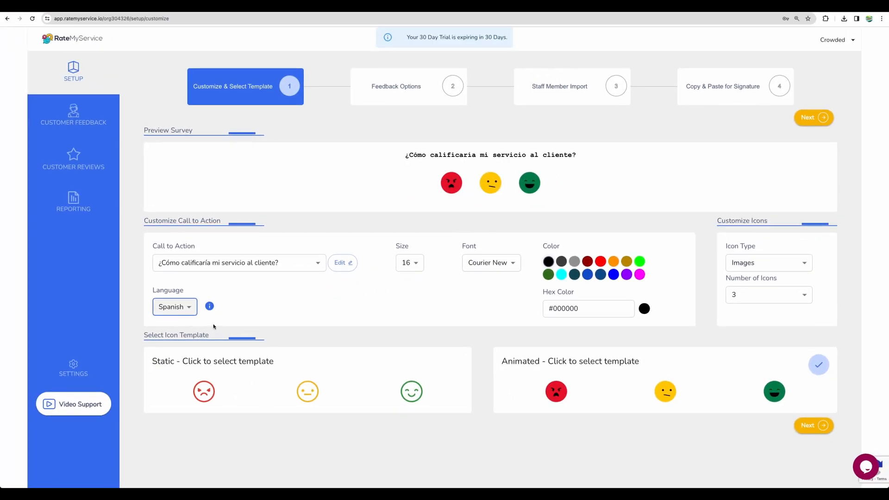
pyautogui.click(181, 311)
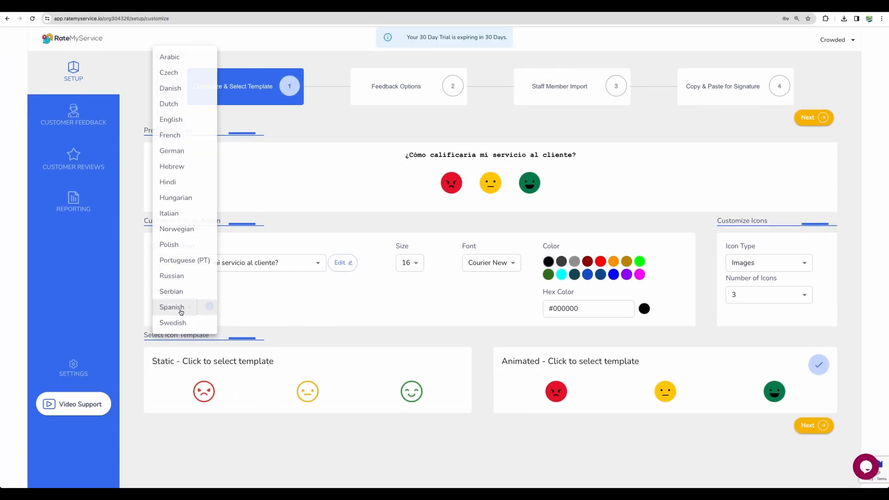
pyautogui.click(182, 119)
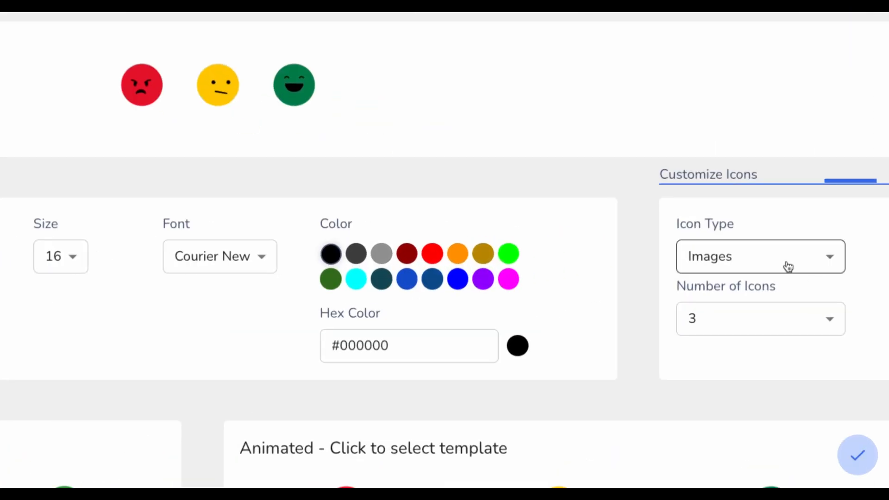
# - Examine the available options for icon type and number of icons, leaving both settings as they are
pyautogui.click(778, 266)
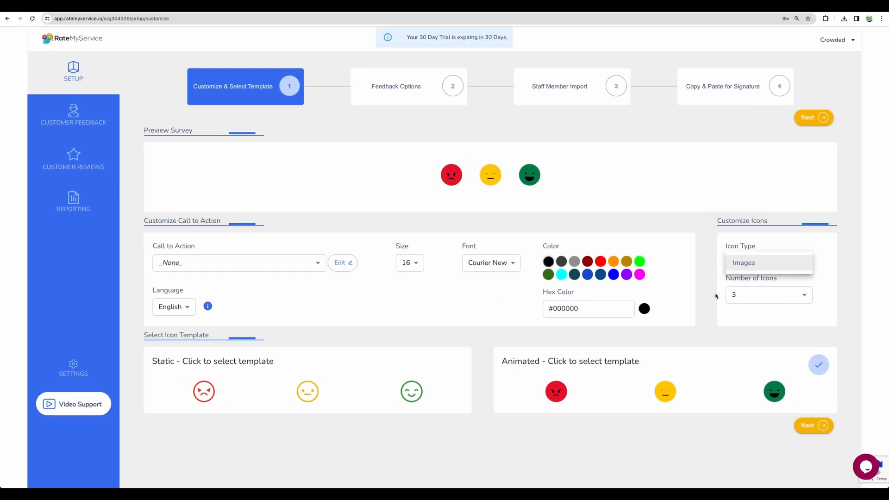
pyautogui.click(715, 295)
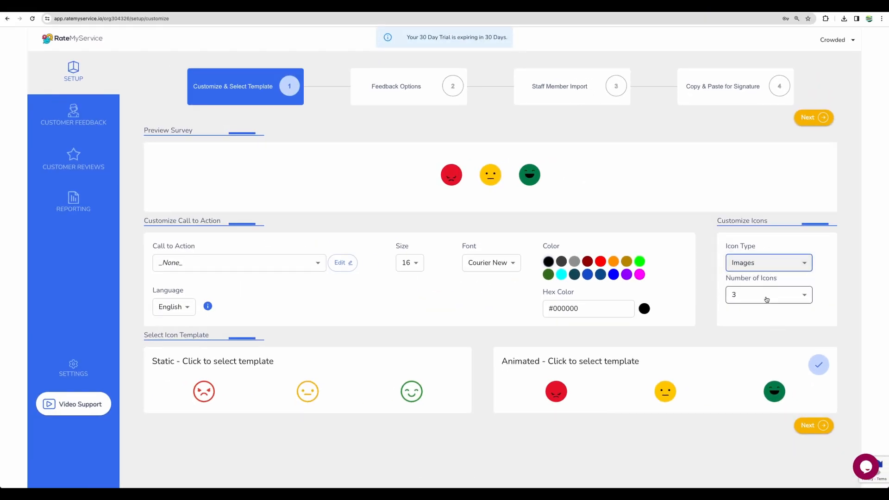
pyautogui.click(769, 297)
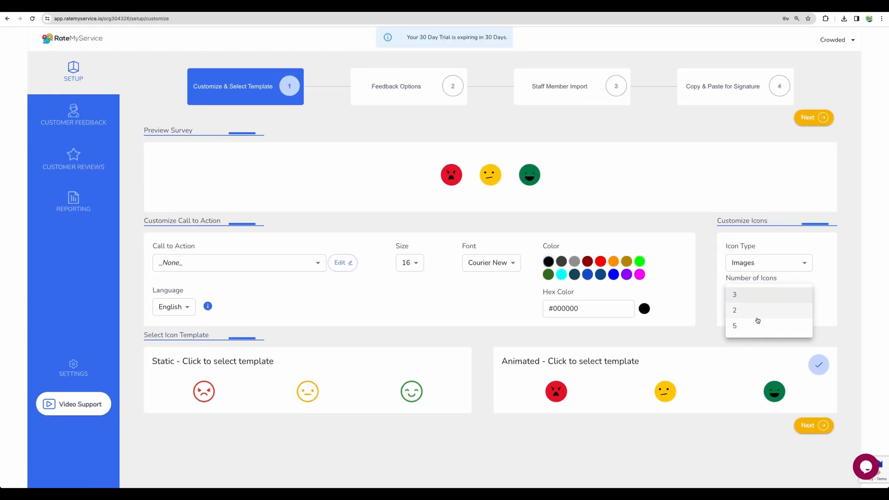
pyautogui.click(712, 270)
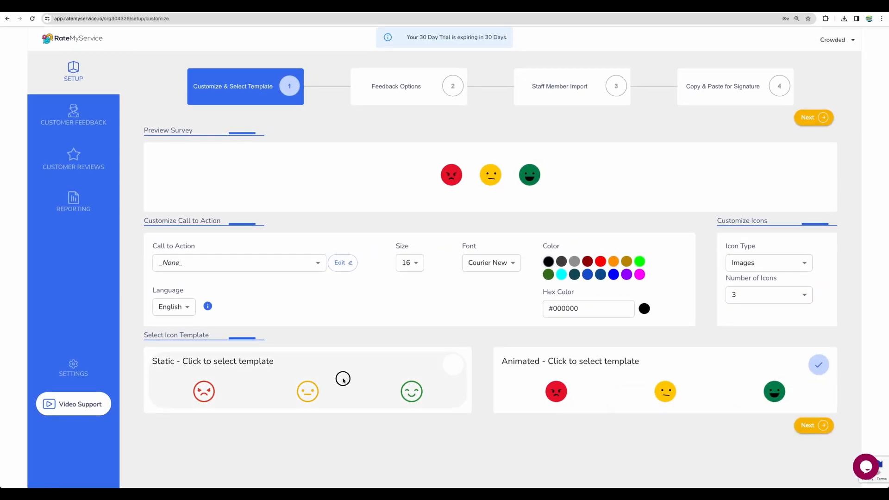
# - Browse the static icon templates and try the black-outlined red, yellow and green round faces
pyautogui.click(422, 338)
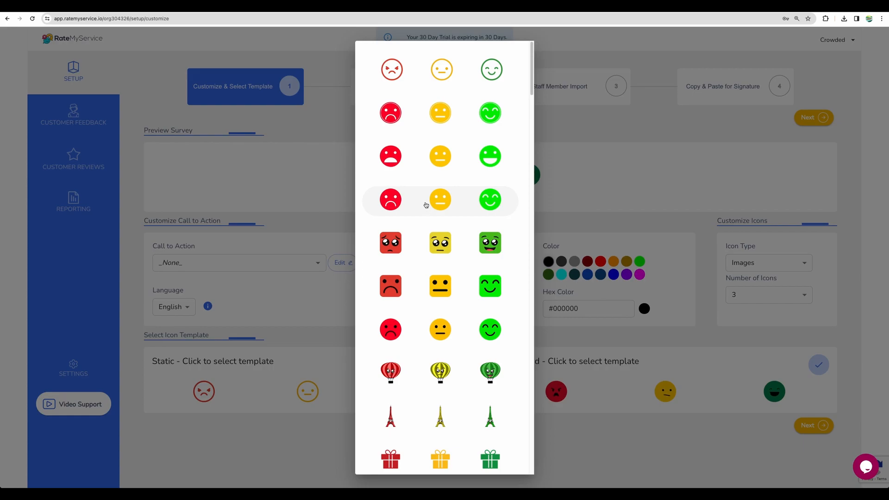
pyautogui.scroll(-20, 425, 207)
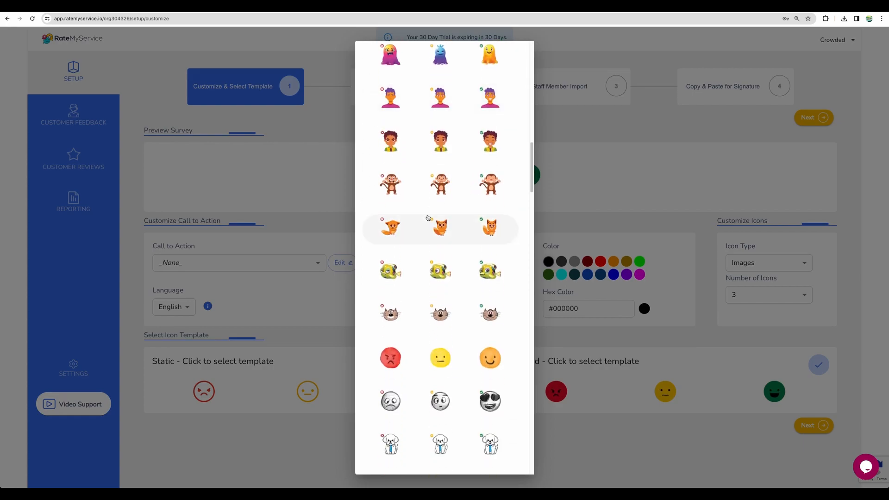
pyautogui.scroll(-15, 428, 217)
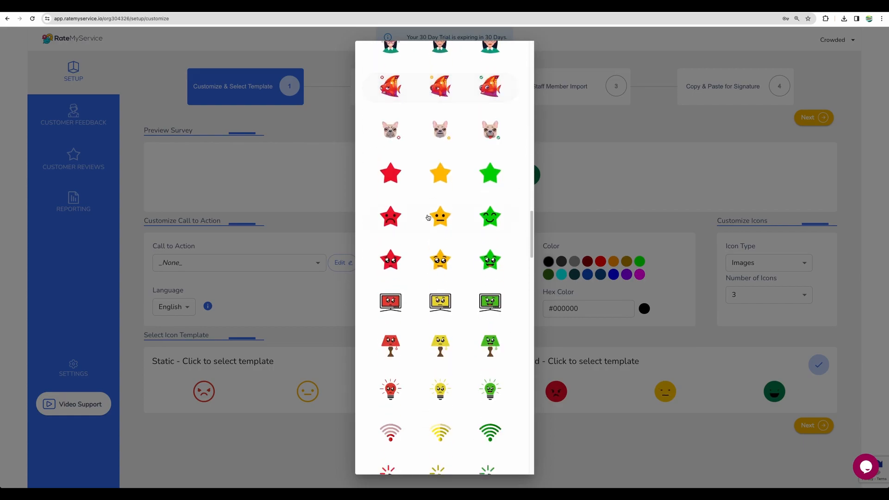
pyautogui.scroll(-10, 428, 218)
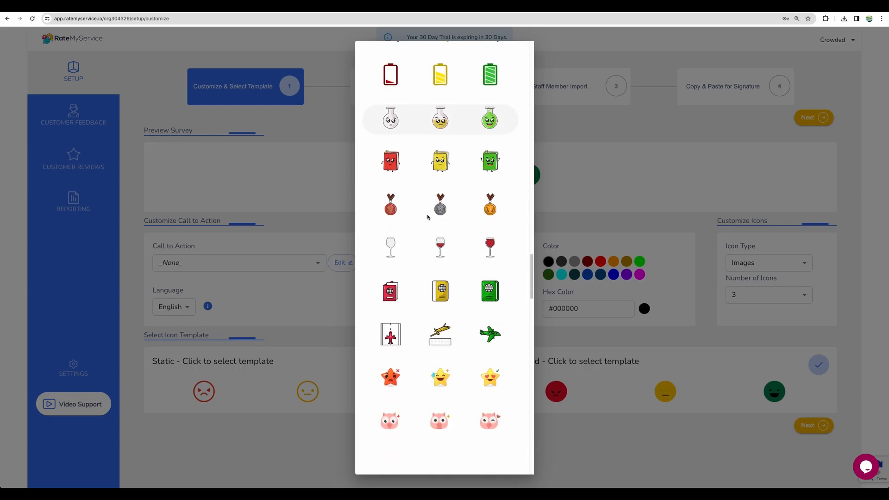
pyautogui.scroll(-15, 428, 217)
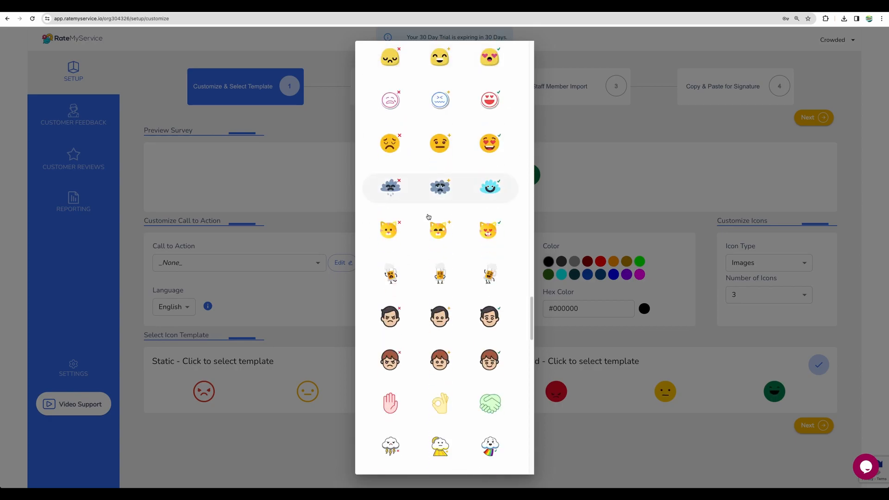
pyautogui.scroll(-10, 428, 217)
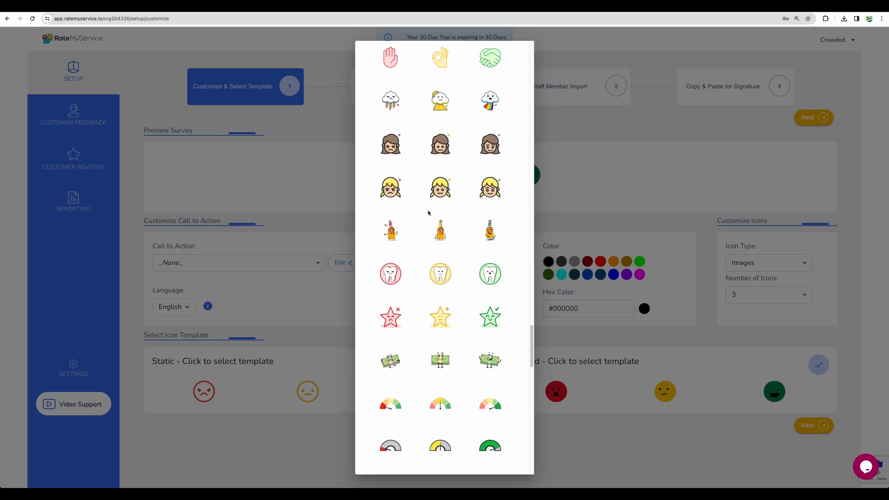
pyautogui.scroll(-15, 436, 232)
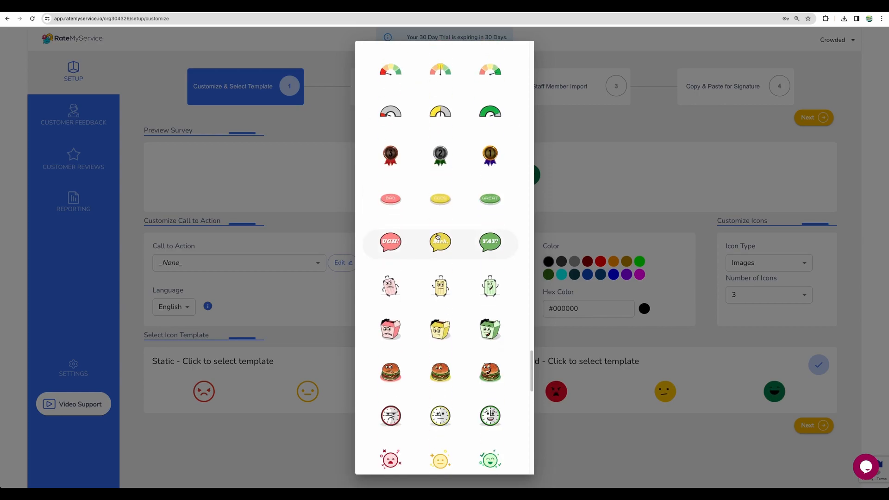
pyautogui.scroll(-20, 437, 236)
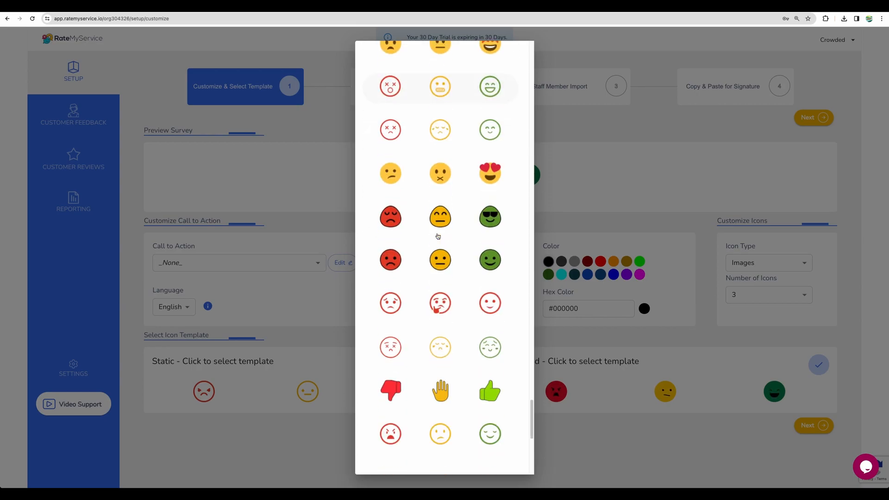
pyautogui.click(438, 266)
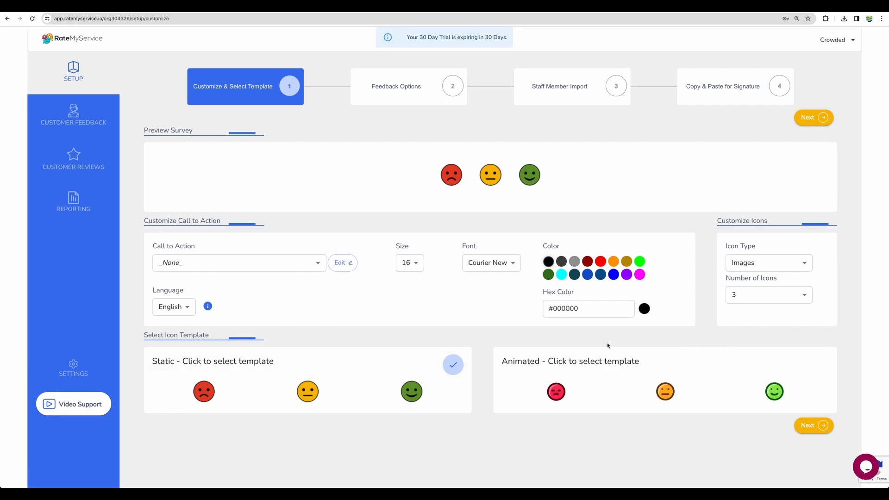
# - Try the first animated icon template and switch back to a static one with solid red, yellow and bright green faces
pyautogui.click(617, 377)
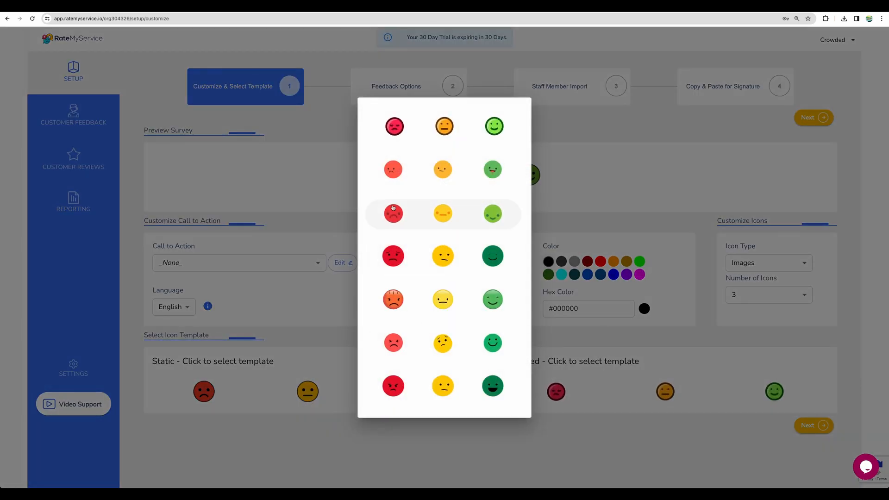
pyautogui.click(392, 132)
pyautogui.click(349, 360)
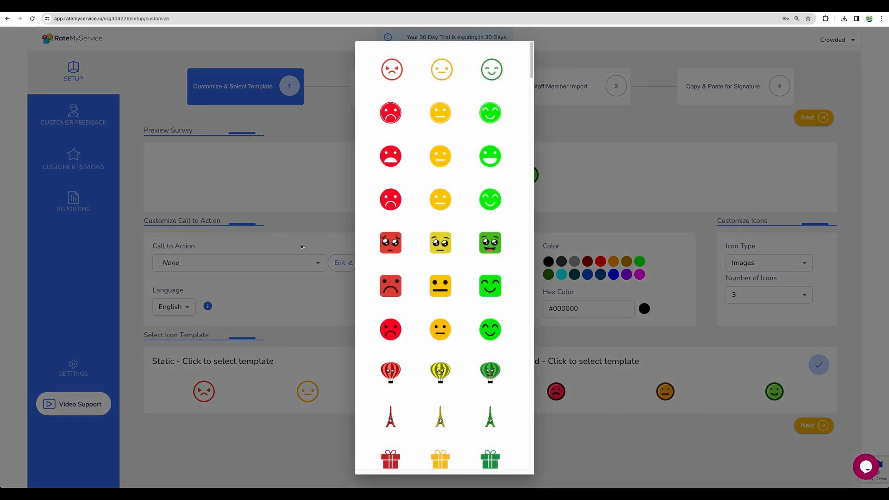
pyautogui.click(407, 202)
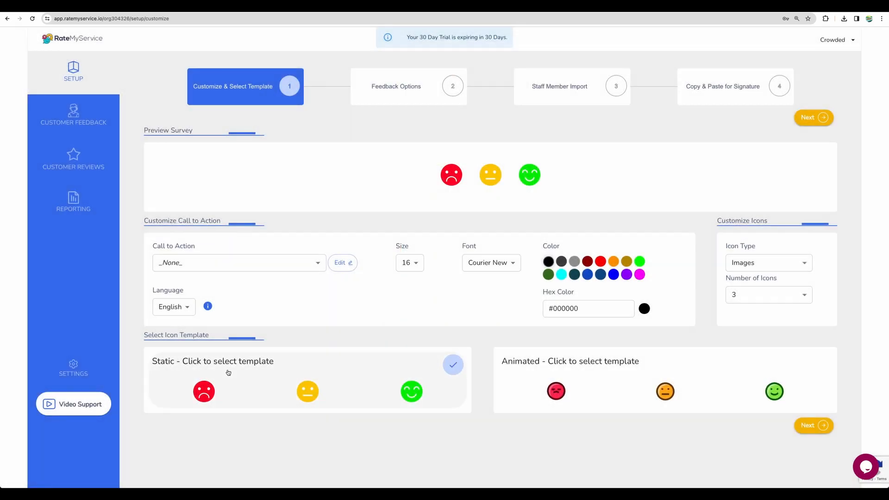
# - Try 2 as the number of icons and browse the matching static templates without choosing one
pyautogui.click(779, 295)
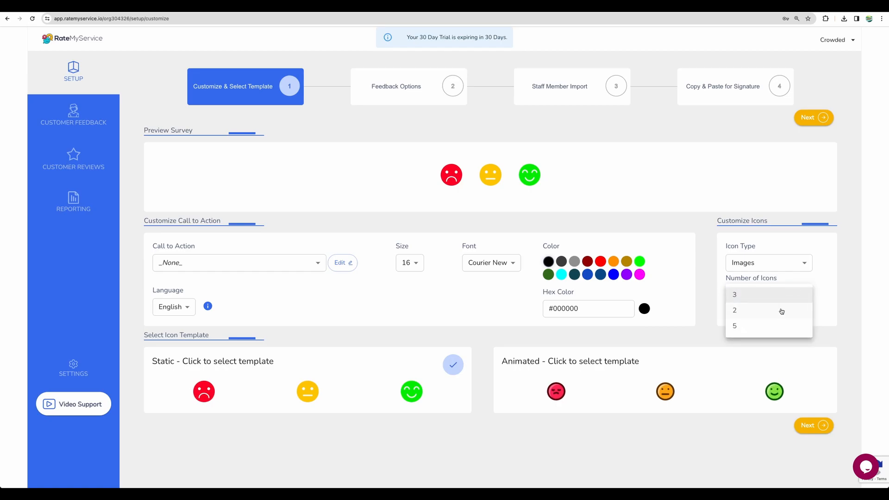
pyautogui.click(781, 311)
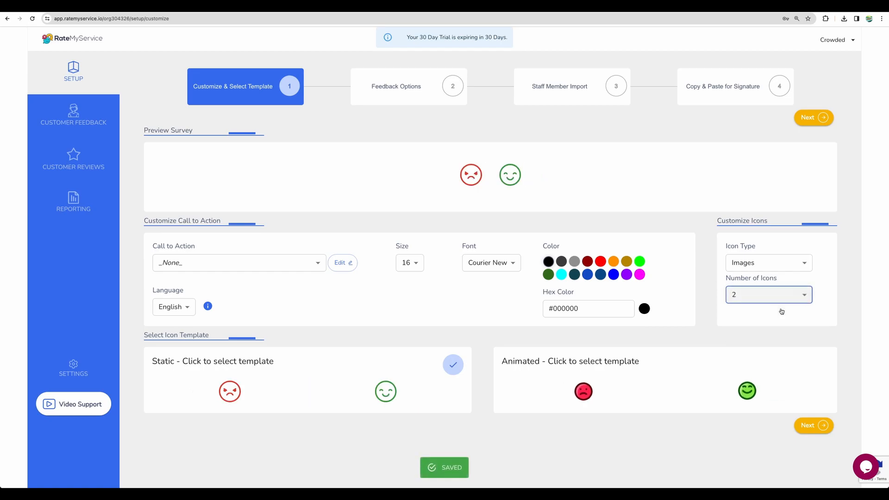
pyautogui.click(401, 392)
pyautogui.scroll(-20, 449, 292)
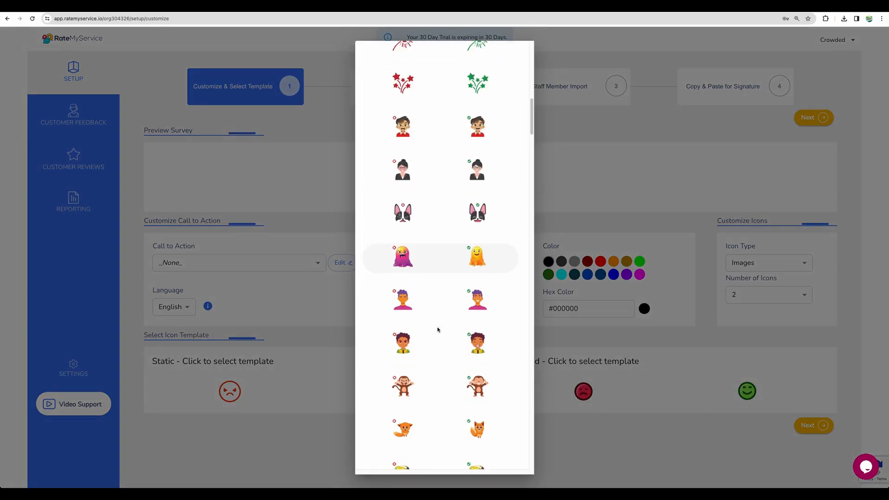
pyautogui.scroll(-20, 439, 332)
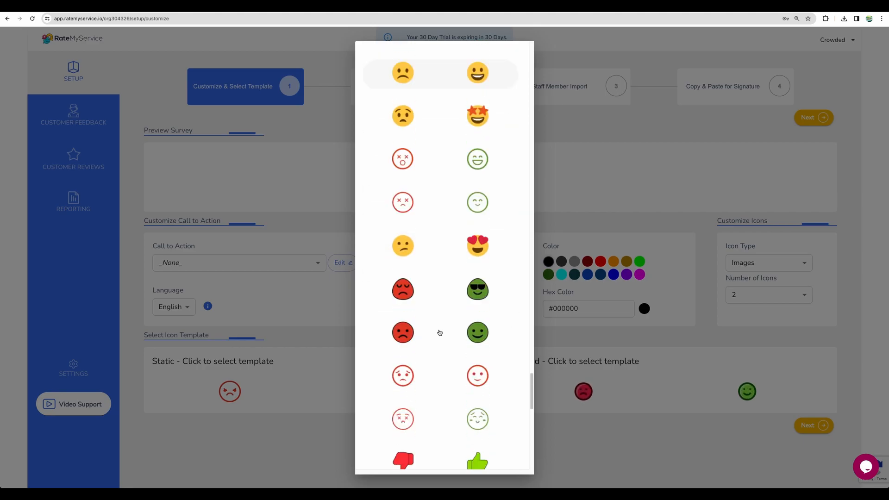
pyautogui.click(712, 277)
# - Try 5 as the number of icons and check the available five-face static templates
pyautogui.click(766, 298)
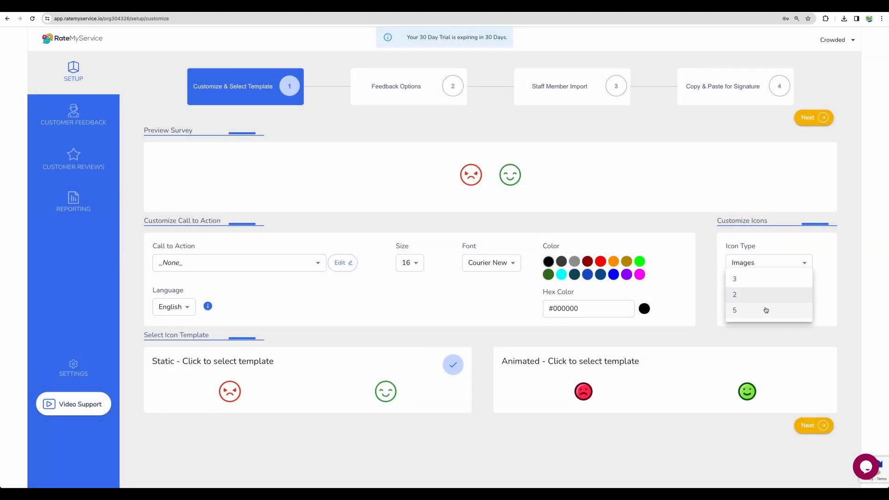
pyautogui.click(764, 309)
pyautogui.click(424, 369)
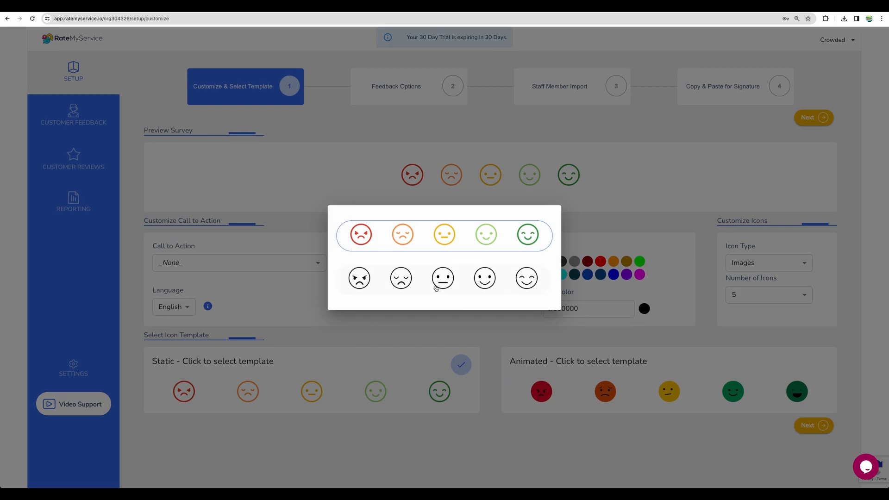
pyautogui.click(595, 216)
# - Set the number of icons to 3 with the static star-face template and continue to Feedback Options
pyautogui.click(752, 297)
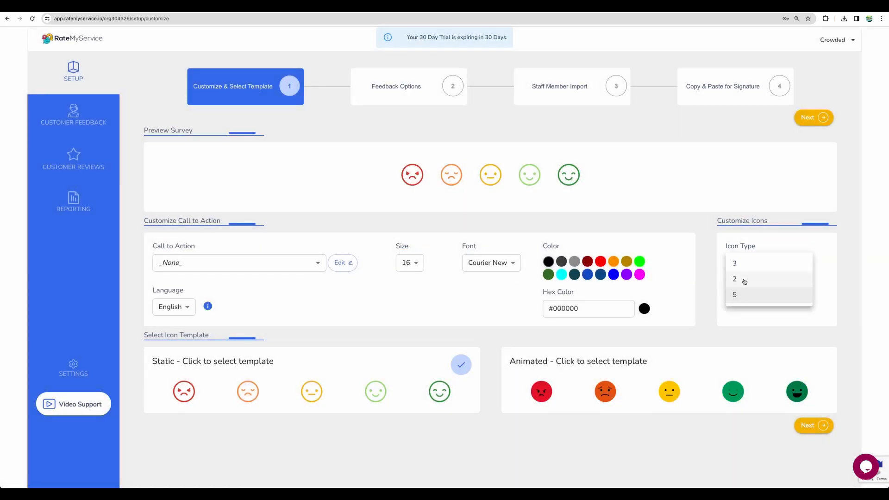
pyautogui.click(746, 264)
pyautogui.click(451, 175)
pyautogui.scroll(-15, 454, 225)
pyautogui.scroll(-5, 455, 225)
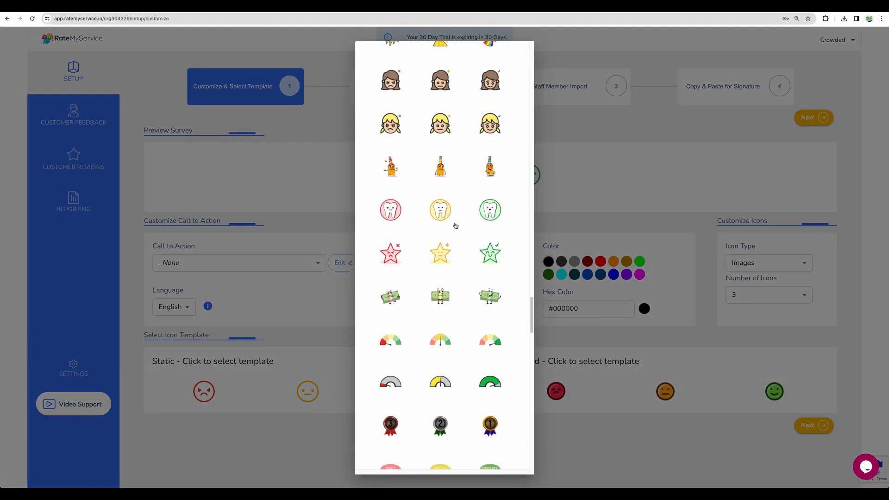
pyautogui.click(460, 257)
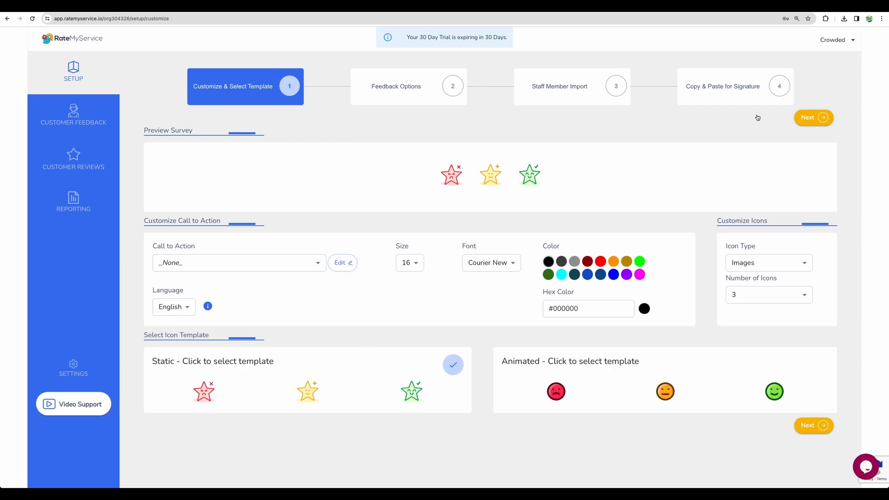
pyautogui.click(823, 118)
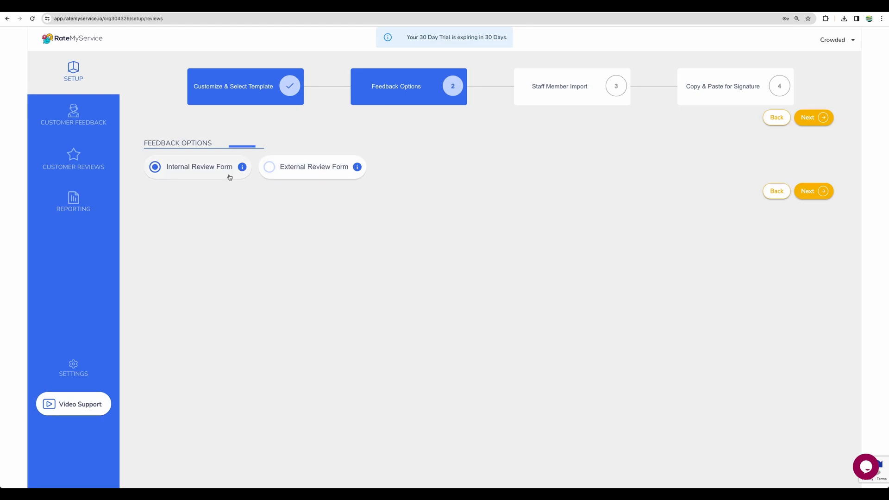
# - Read the Internal Review Form explanation and examine its example survey page
pyautogui.moveTo(243, 169)
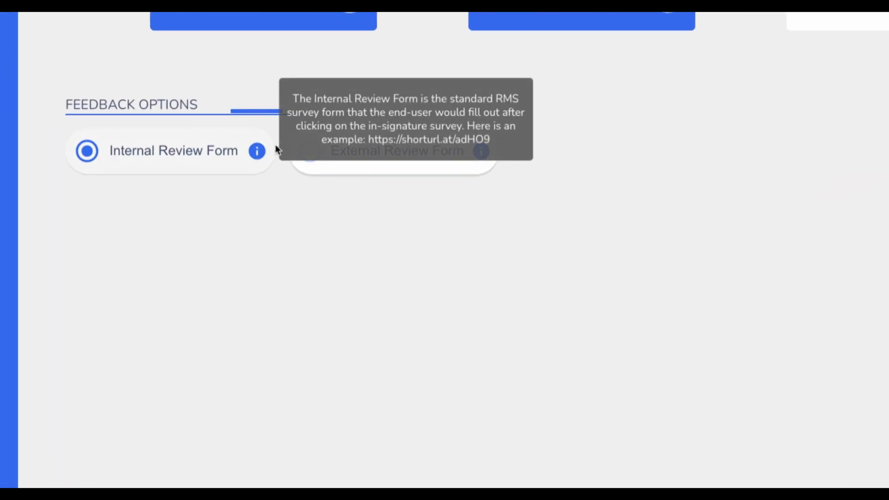
pyautogui.moveTo(369, 139); pyautogui.dragTo(490, 138)
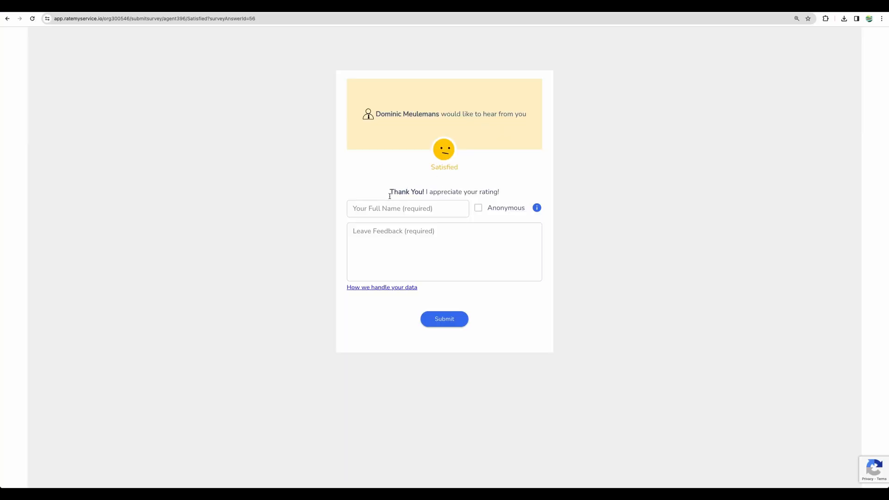
pyautogui.moveTo(443, 155); pyautogui.dragTo(517, 191)
pyautogui.click(517, 187)
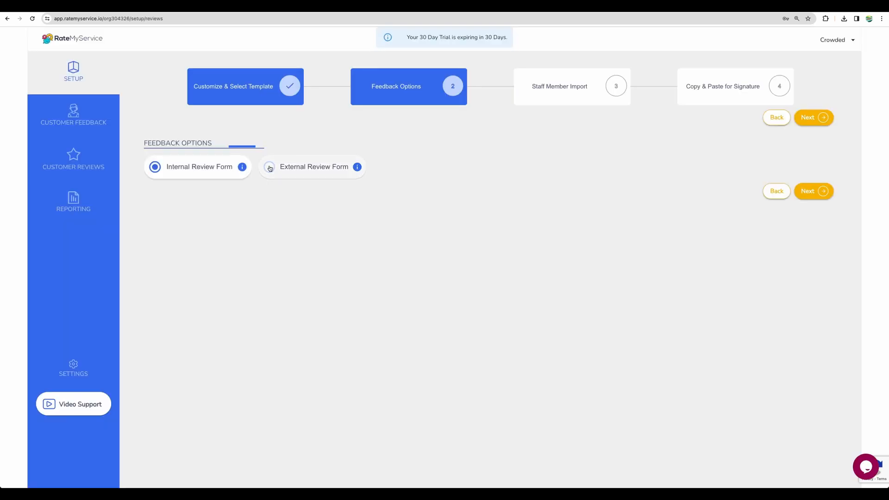
# - Try External Review Form with a Custom URL review site, cancel the addition and return to Internal Review Form
pyautogui.click(269, 167)
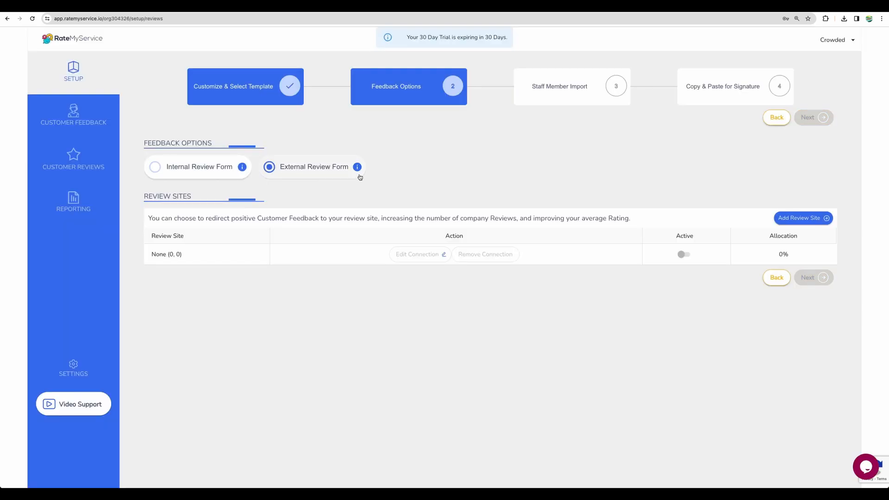
pyautogui.moveTo(357, 169)
pyautogui.click(803, 218)
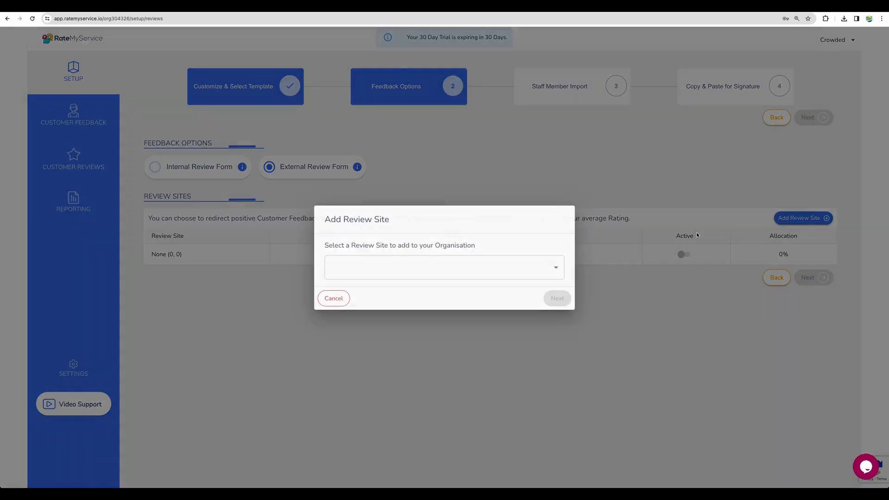
pyautogui.click(441, 270)
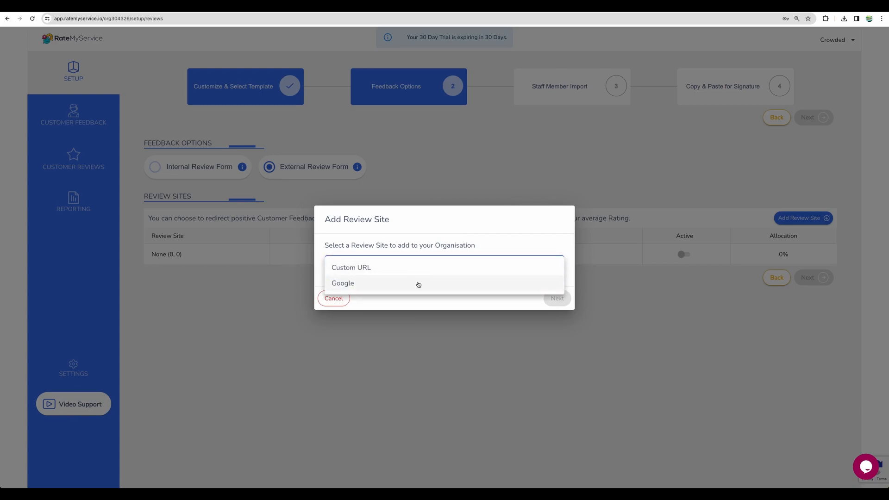
pyautogui.click(414, 268)
pyautogui.click(557, 298)
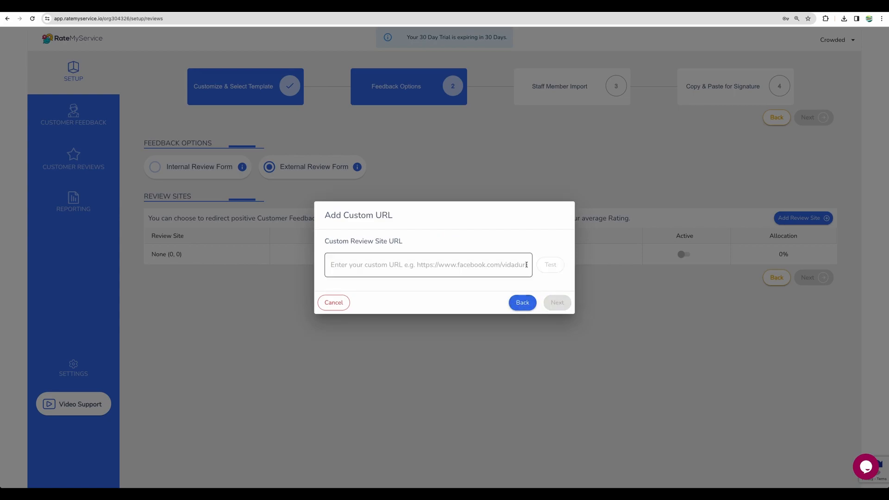
pyautogui.click(333, 302)
pyautogui.click(190, 167)
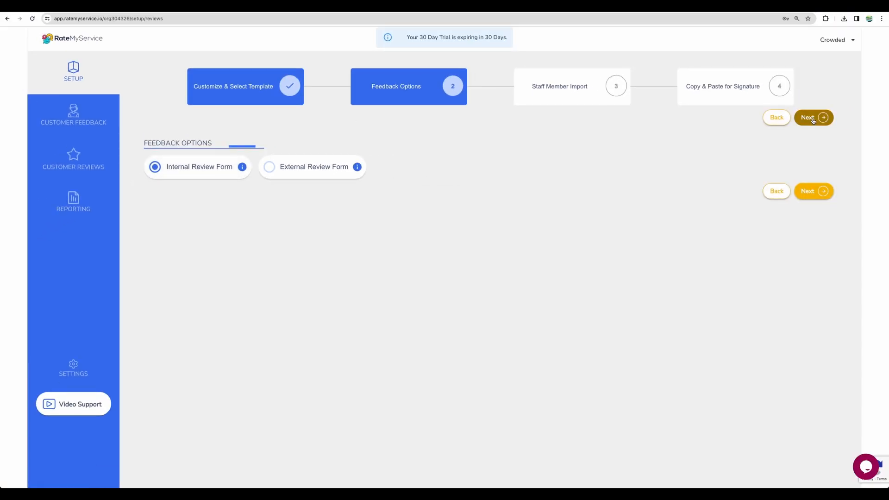
# - Continue to Staff Member Import and check the form for manually adding a staff member, cancelling it without an entry
pyautogui.click(813, 118)
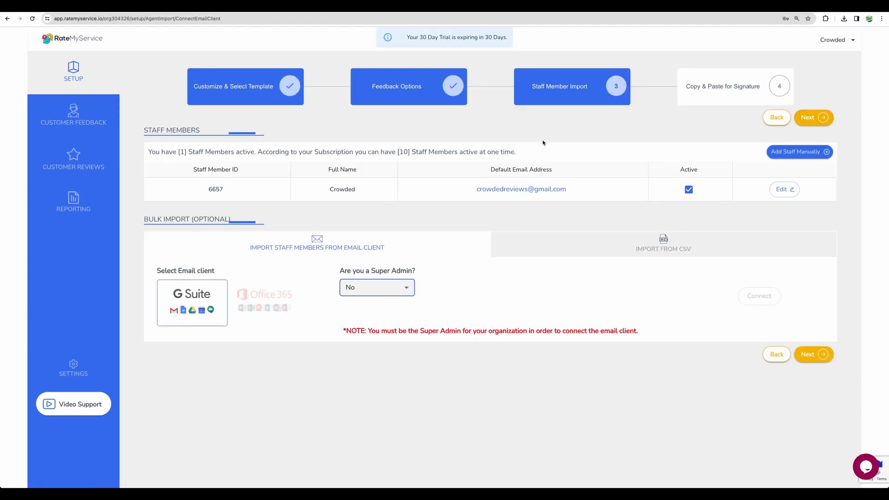
pyautogui.click(792, 151)
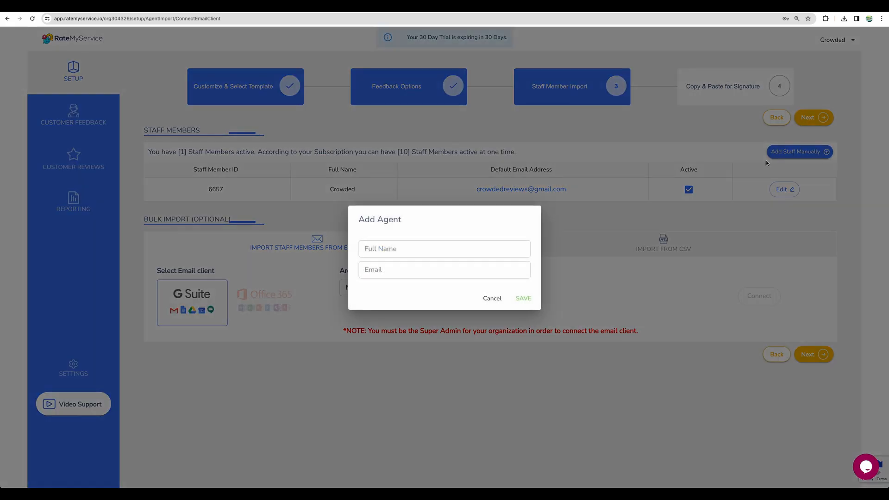
pyautogui.click(493, 298)
# - Review the existing staff member's entry and the bulk import options for email client and CSV file
pyautogui.moveTo(182, 185); pyautogui.dragTo(636, 187)
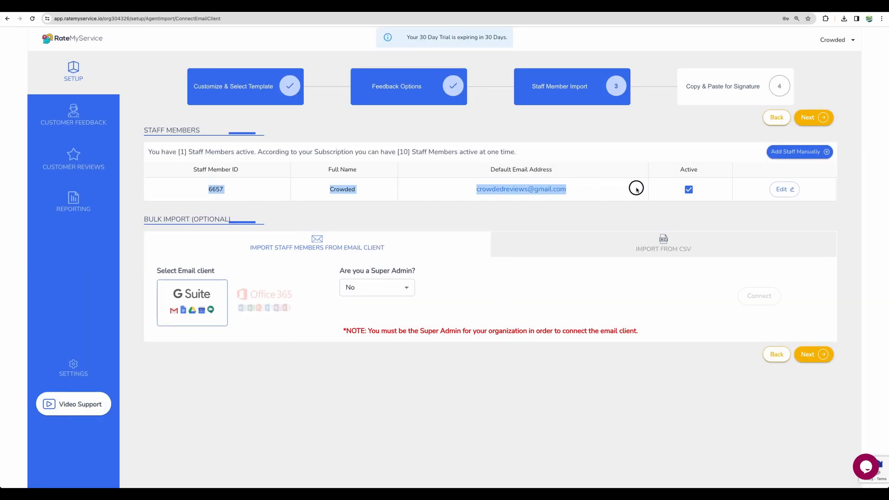
pyautogui.click(326, 258)
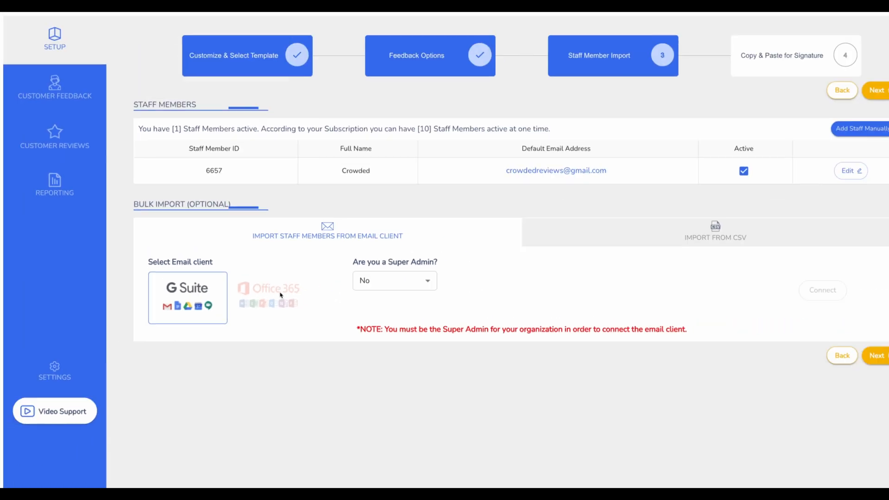
pyautogui.click(853, 165)
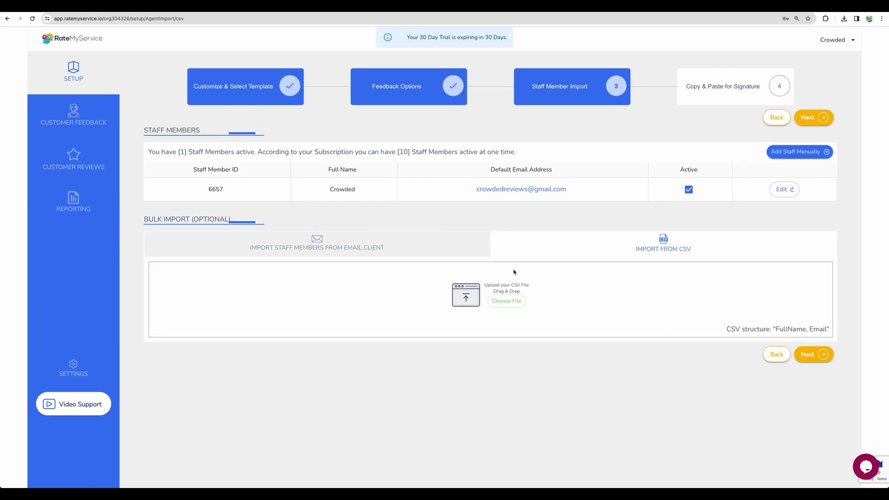
# - Continue to Copy & Paste for Signature and preview the feedback forms behind the red and green star icons, closing each without submitting
pyautogui.click(440, 247)
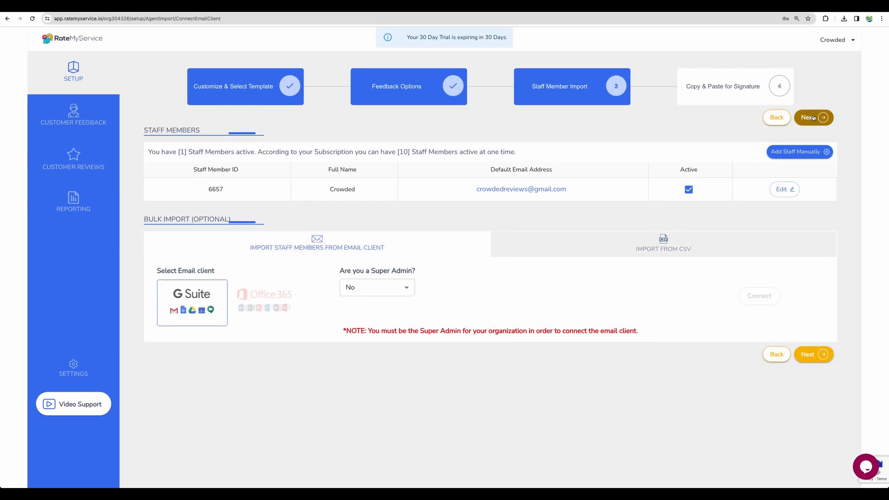
pyautogui.click(812, 118)
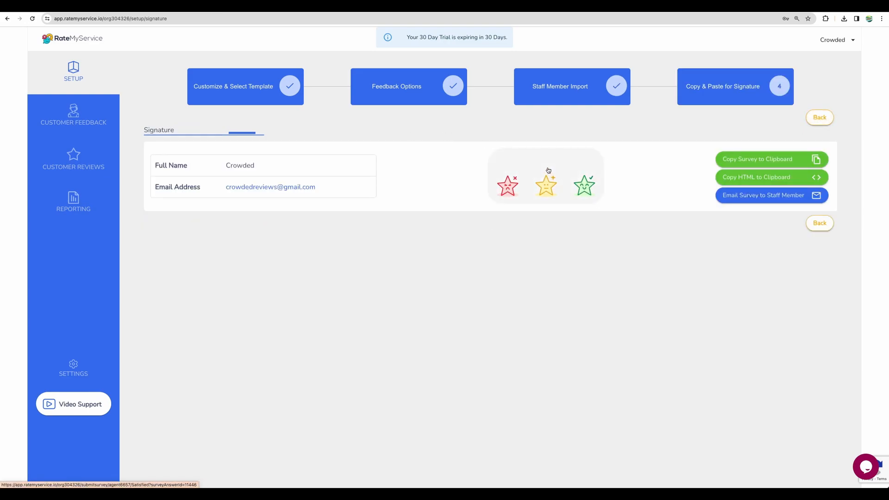
pyautogui.click(509, 193)
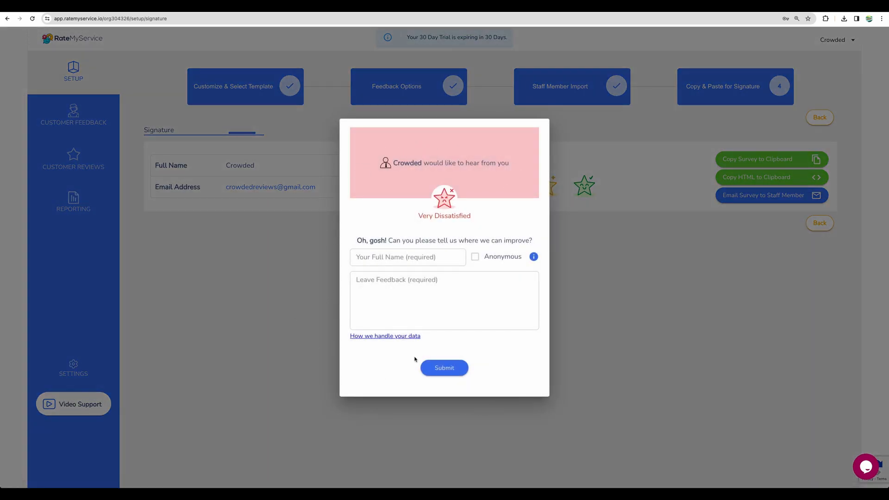
pyautogui.click(578, 289)
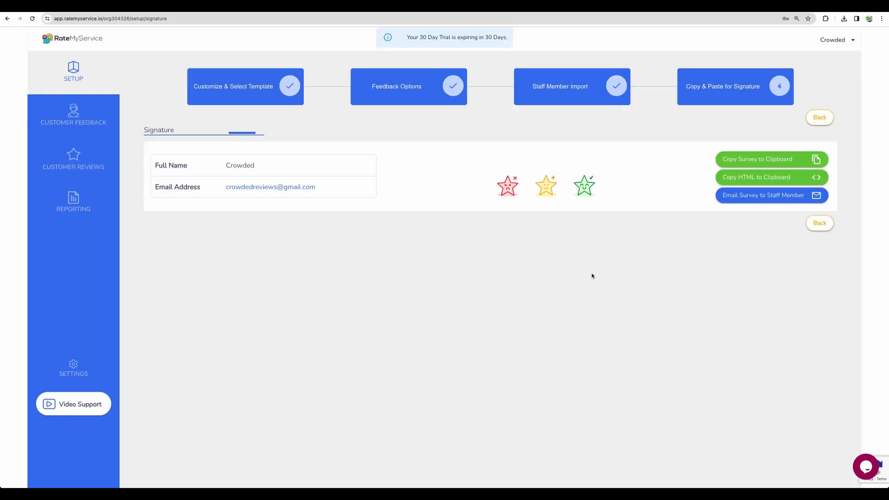
pyautogui.click(584, 185)
pyautogui.click(594, 272)
# - Check the staff member's name and email address in the Signature section and email the survey to that staff member
pyautogui.moveTo(154, 159); pyautogui.dragTo(296, 202)
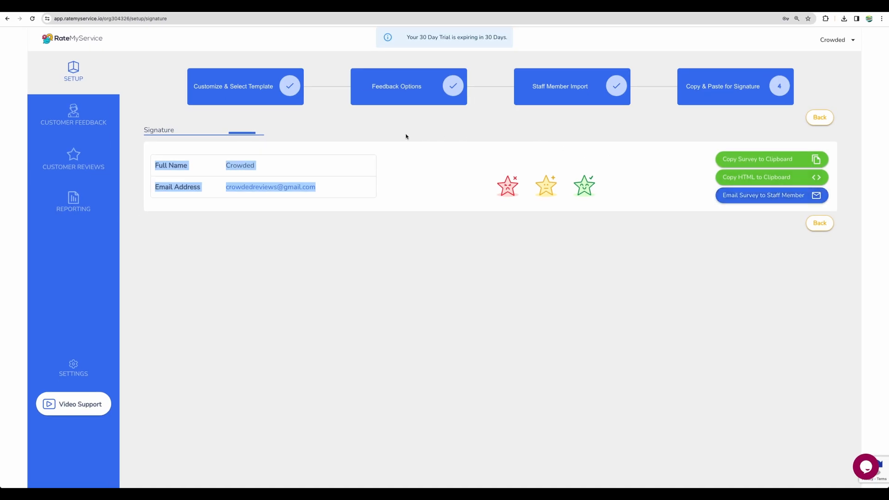
pyautogui.click(378, 163)
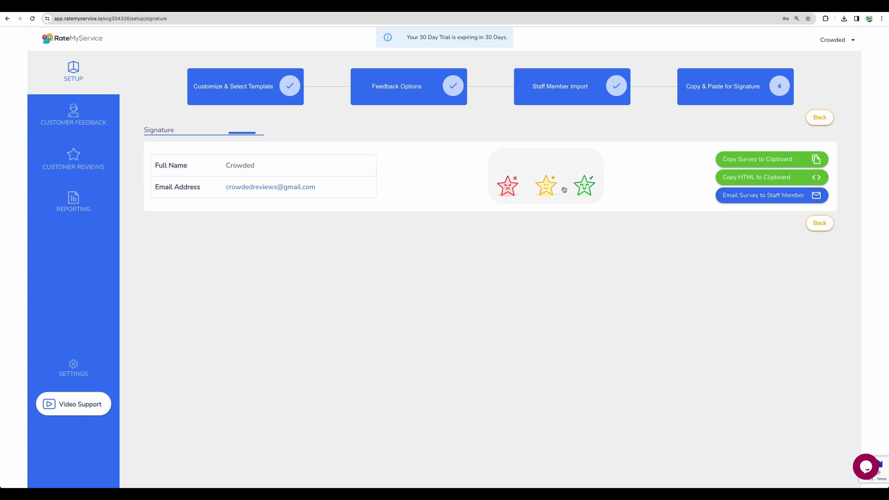
pyautogui.click(756, 199)
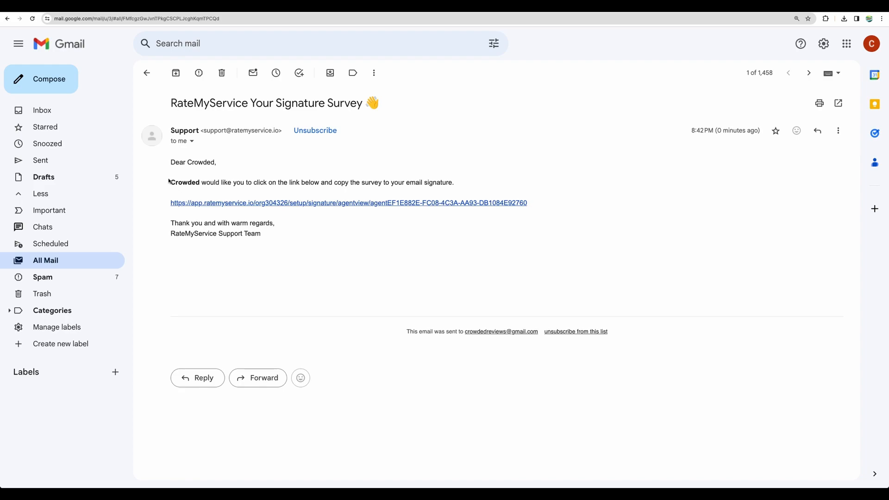
# - Read the RateMyService signature survey message in Gmail, open its link and copy the survey to the clipboard
pyautogui.moveTo(283, 236); pyautogui.dragTo(157, 194)
pyautogui.click(157, 192)
pyautogui.click(363, 204)
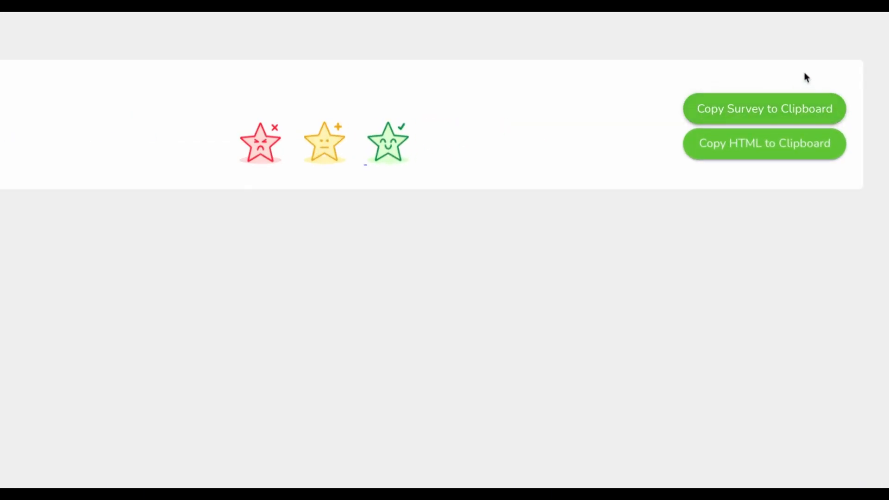
pyautogui.click(775, 108)
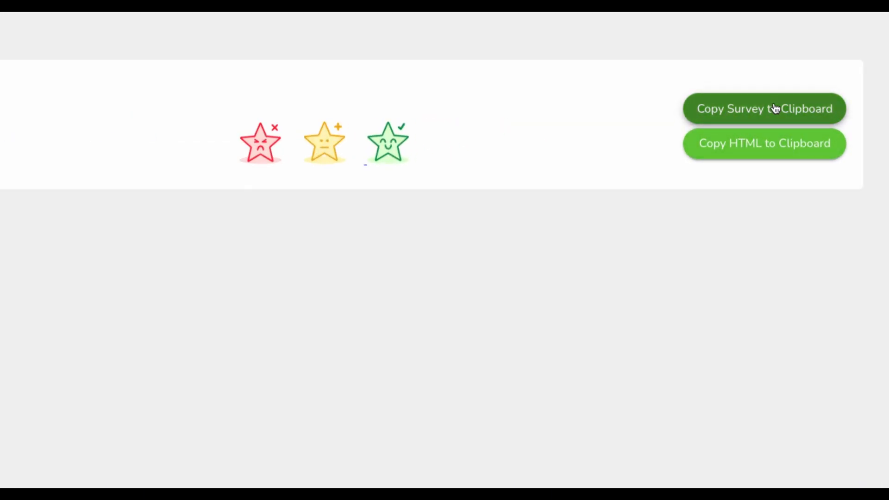